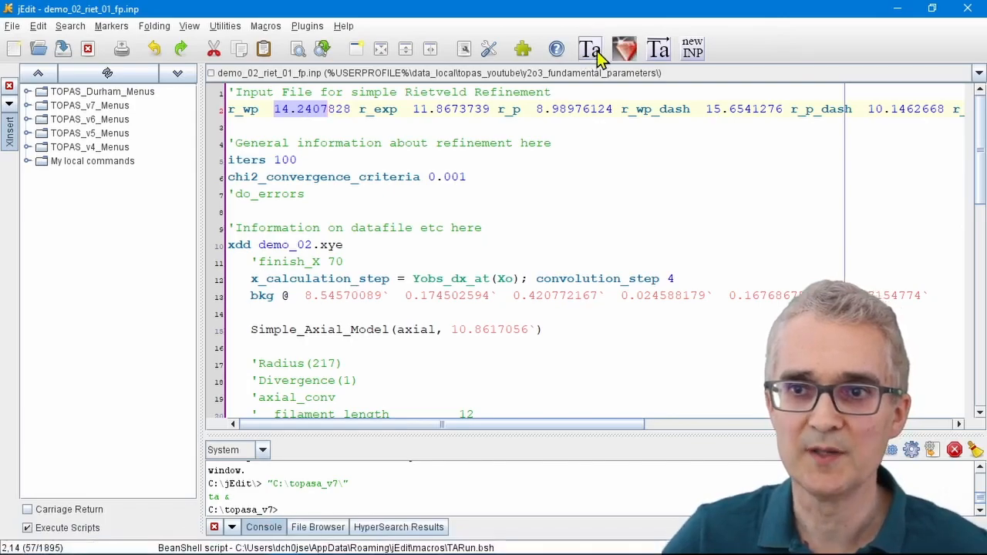
Step: Launch the refinement of demo_02_riet_01_fp.inp in TOPAS-Academic, maximize its window, and accept updating the INP file from the OUT file
click(593, 54)
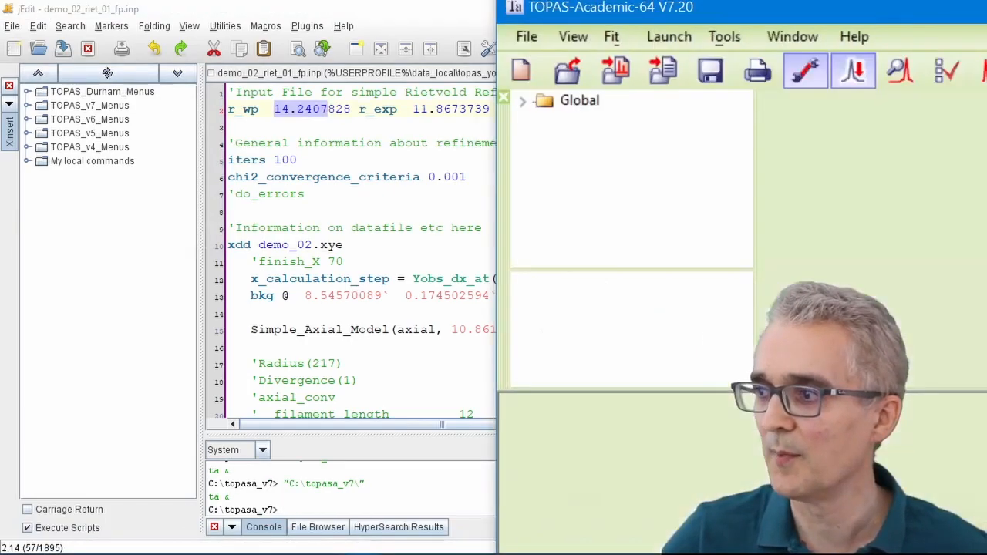
drag(831, 26, 617, 27)
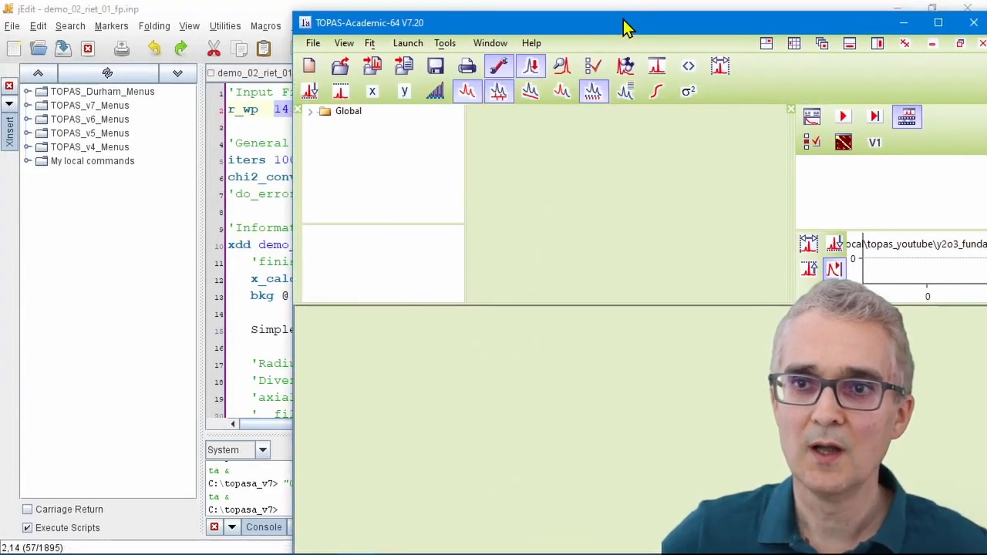
double_click(824, 26)
click(551, 80)
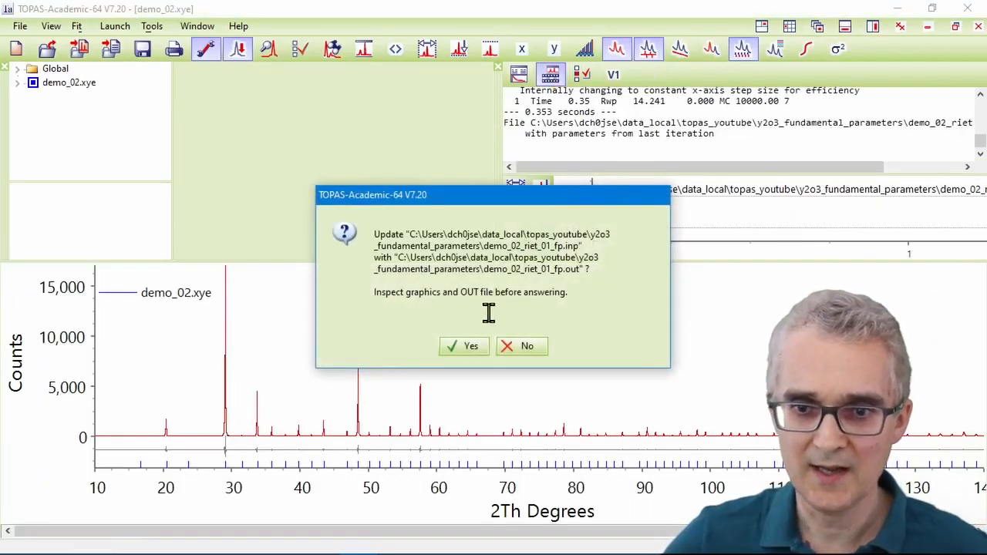
click(469, 348)
Step: Inspect the Rwp value and zoom the pattern plot onto the peak near 20.5° 2θ
drag(633, 103, 664, 106)
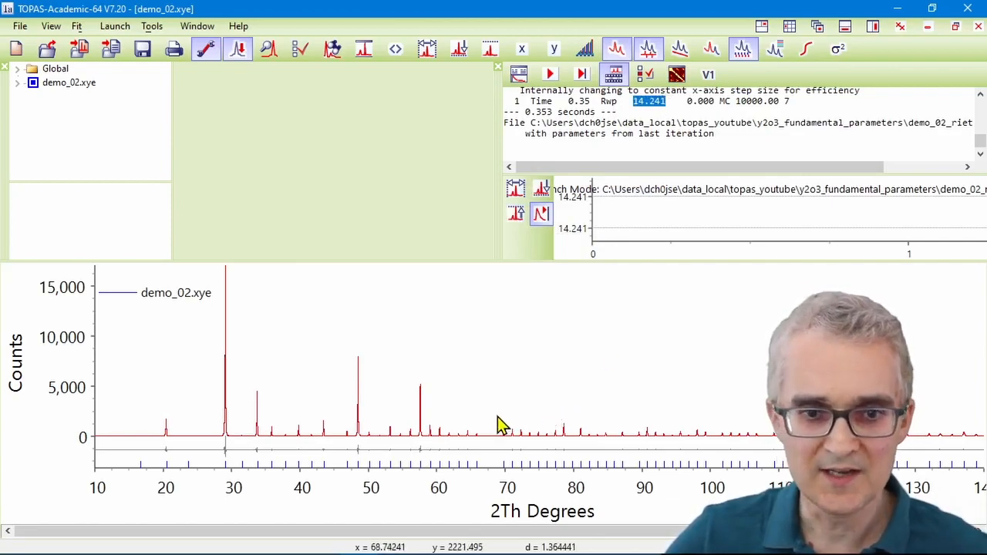
drag(136, 268, 283, 470)
drag(229, 387, 367, 499)
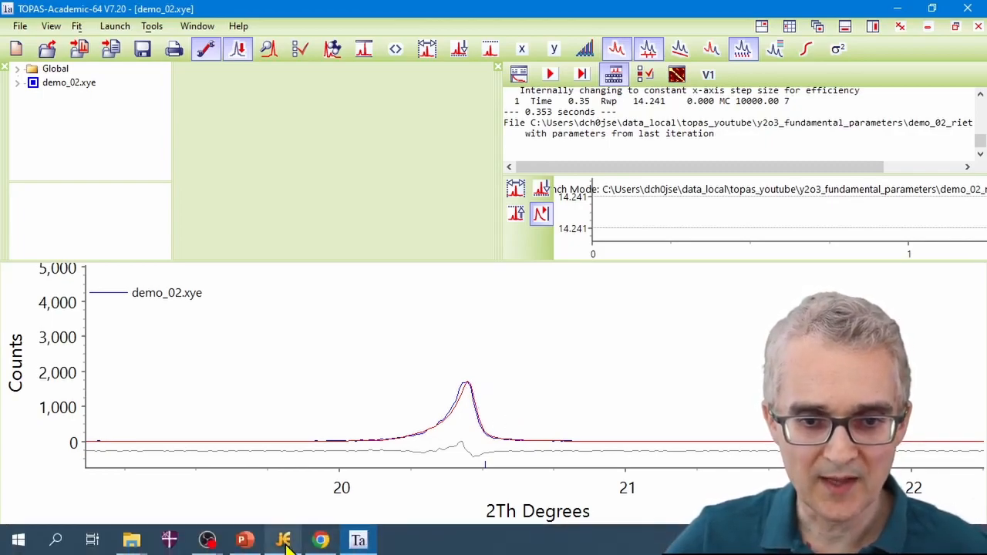
Step: Comment out the Simple_Axial_Model line and uncomment the Radius, Divergence, axial_conv and Slit_Width block
click(283, 540)
click(723, 366)
scroll(601, 335, down, 3)
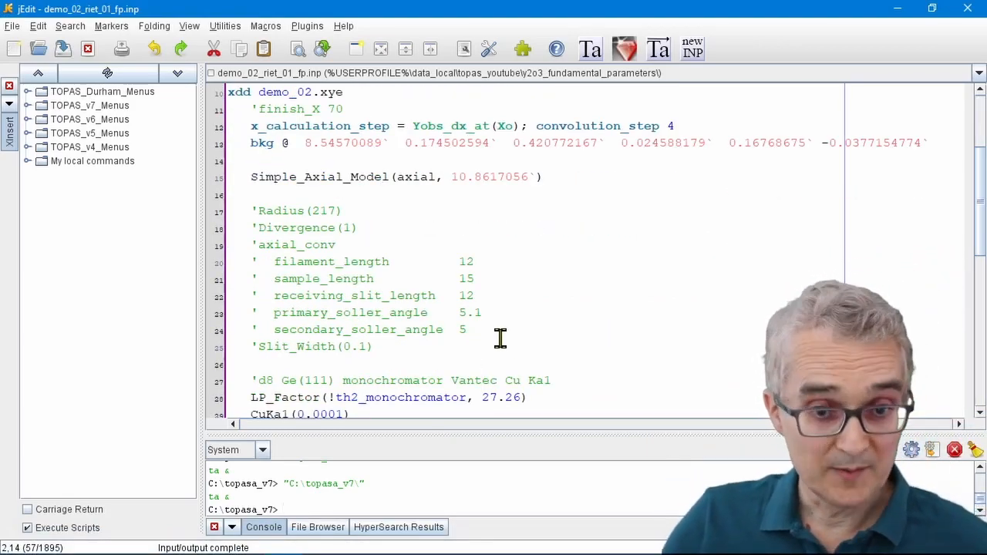
click(251, 178)
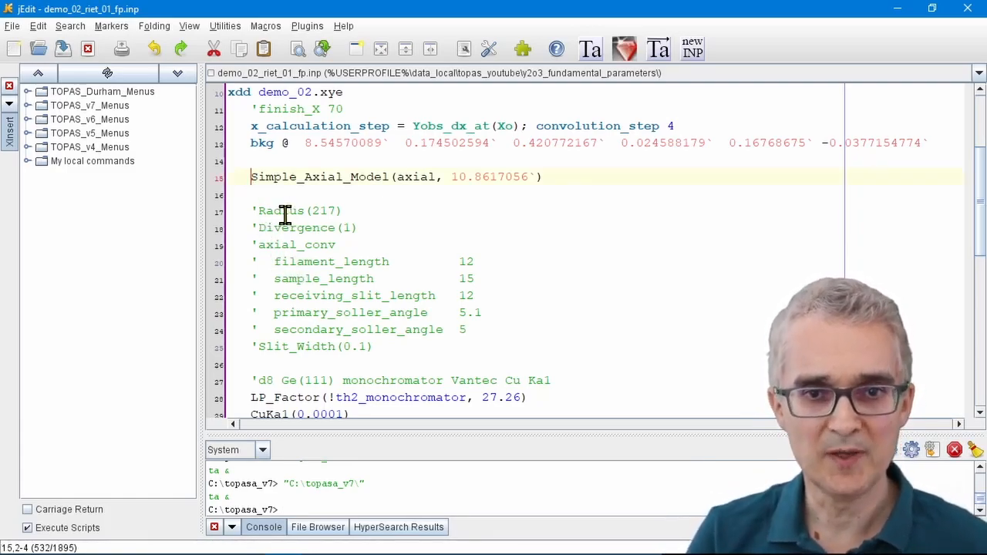
text(')
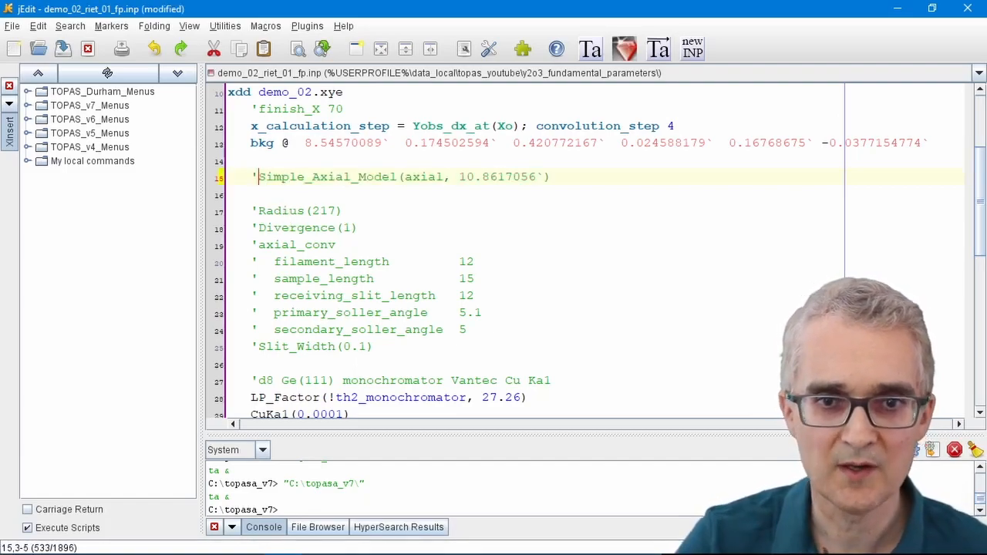
drag(254, 210, 254, 347)
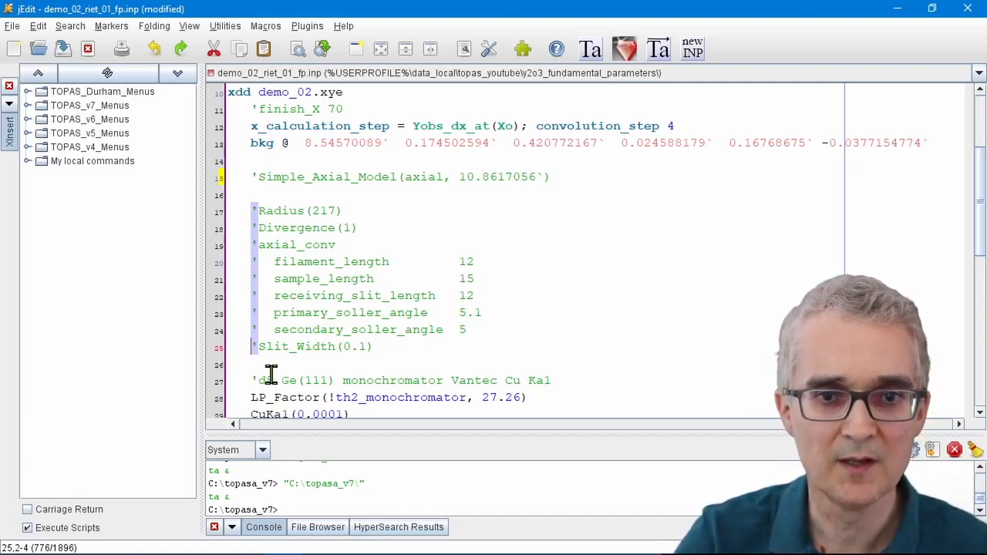
key(Delete)
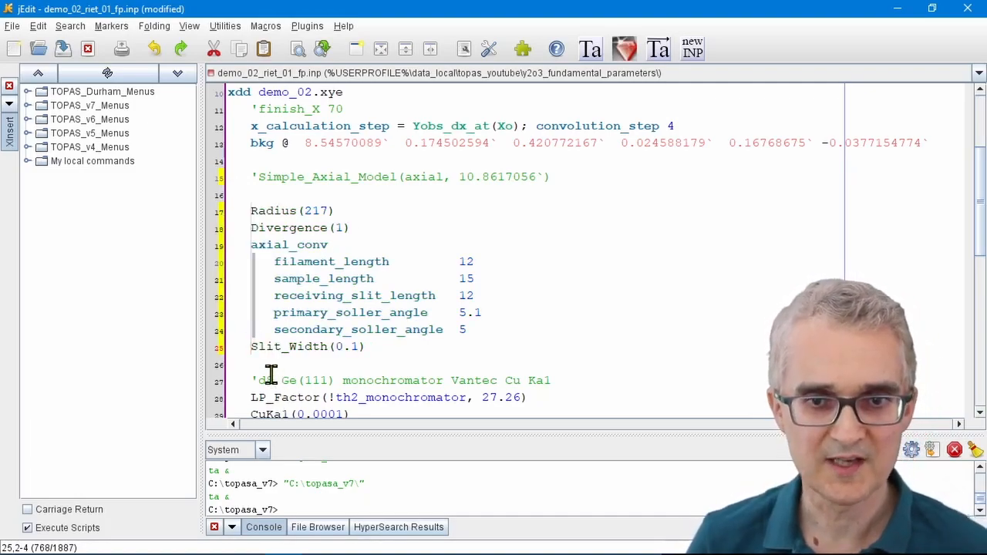
Step: Review the uncommented Radius, Divergence, axial_conv soller and slit parameters
drag(253, 210, 310, 208)
click(330, 227)
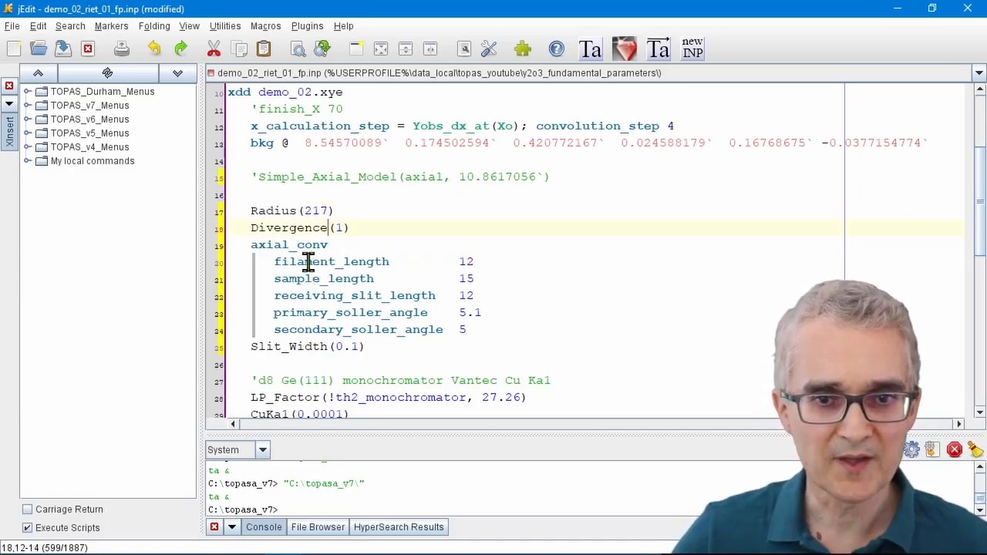
drag(257, 263, 556, 262)
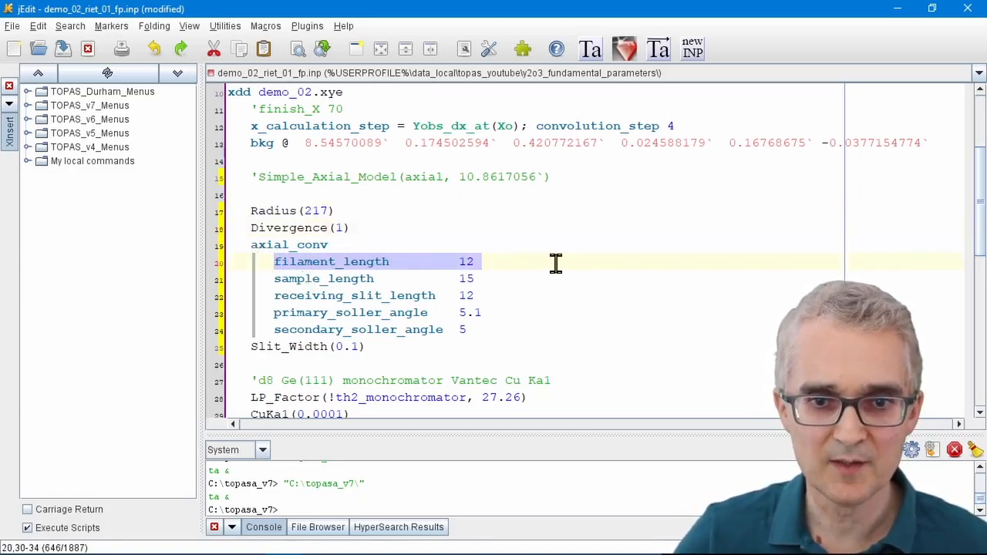
drag(266, 313, 483, 312)
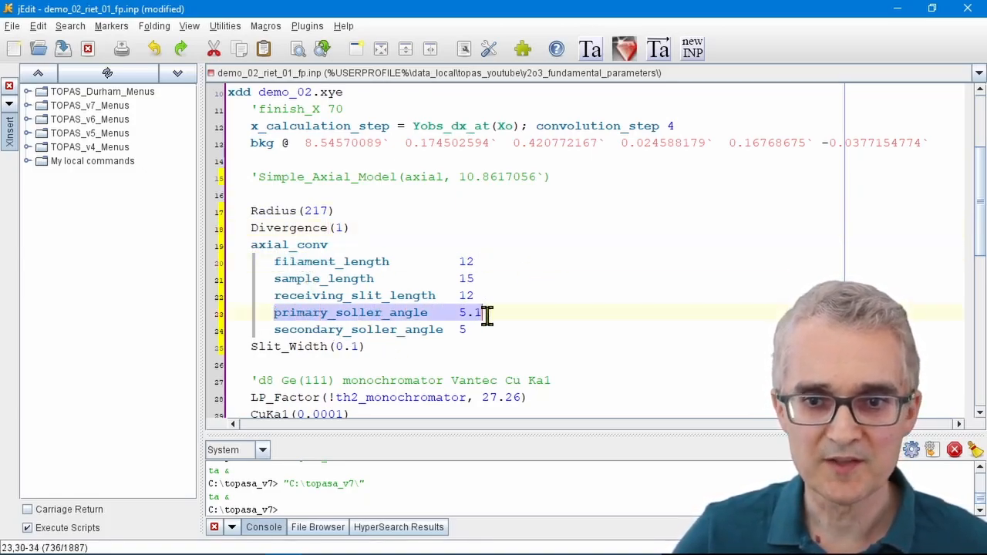
drag(247, 347, 397, 349)
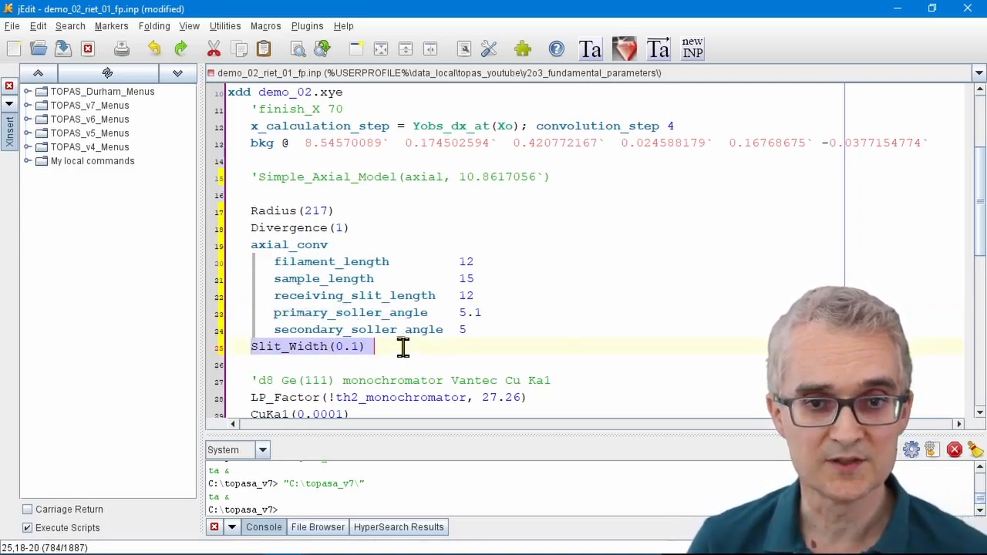
click(301, 228)
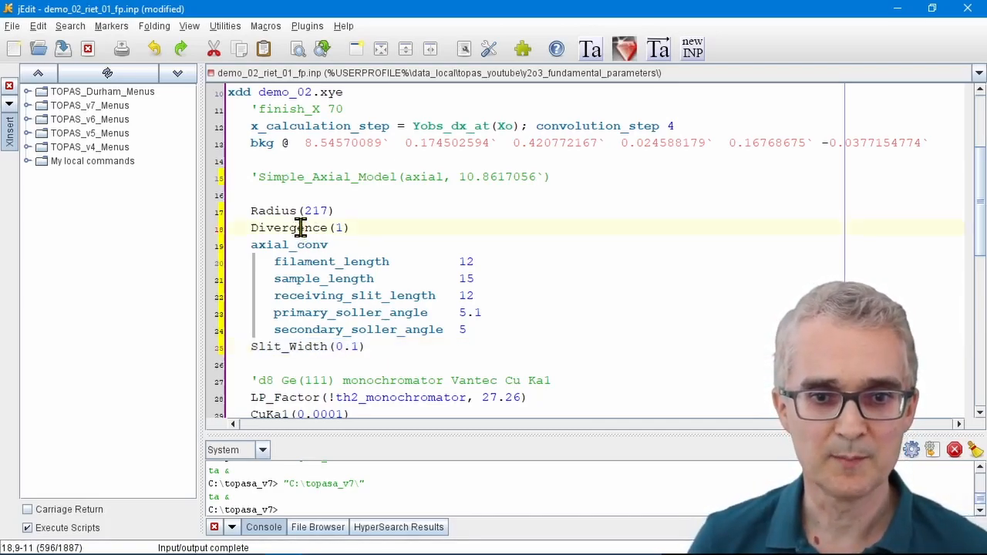
Step: Comment out the TCHZ_Peak_Type line and uncomment the LVol_FWHM_CS_G_L and e0_from_Strain lines
scroll(305, 228, down, 6)
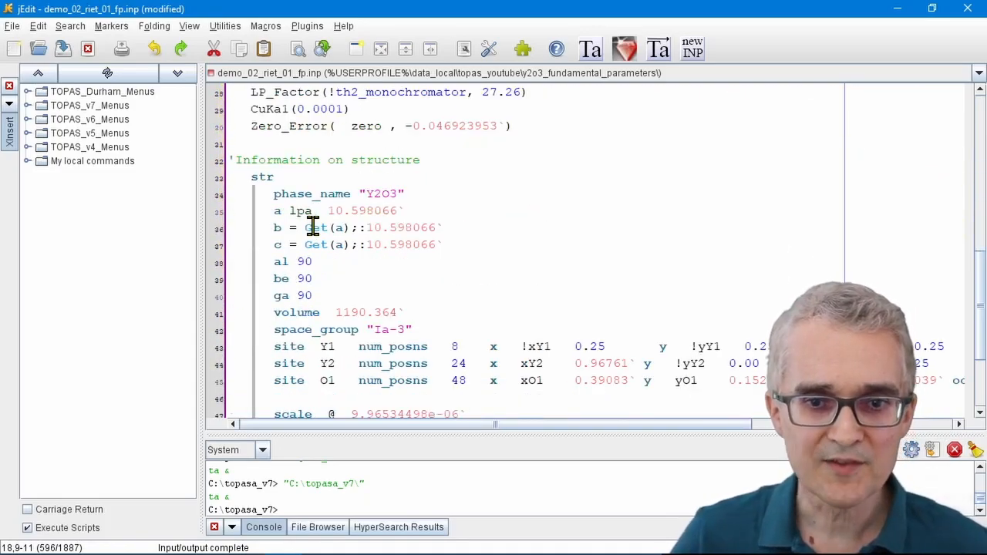
scroll(312, 227, down, 3)
click(280, 313)
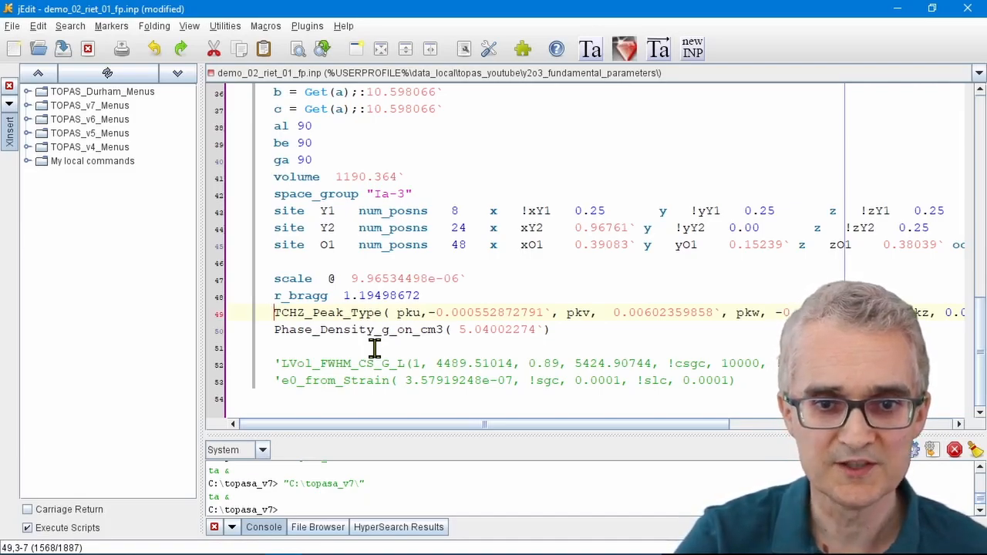
text(')
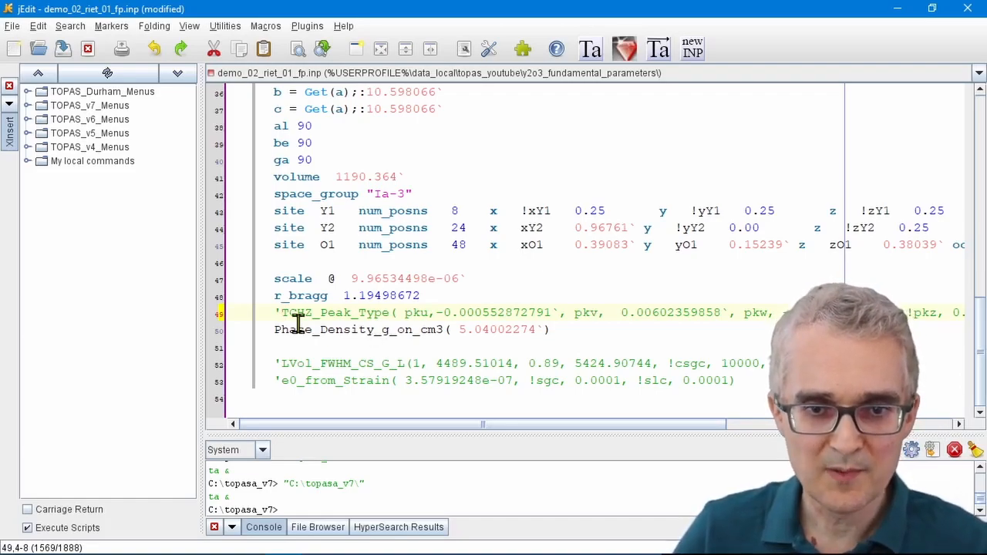
click(278, 380)
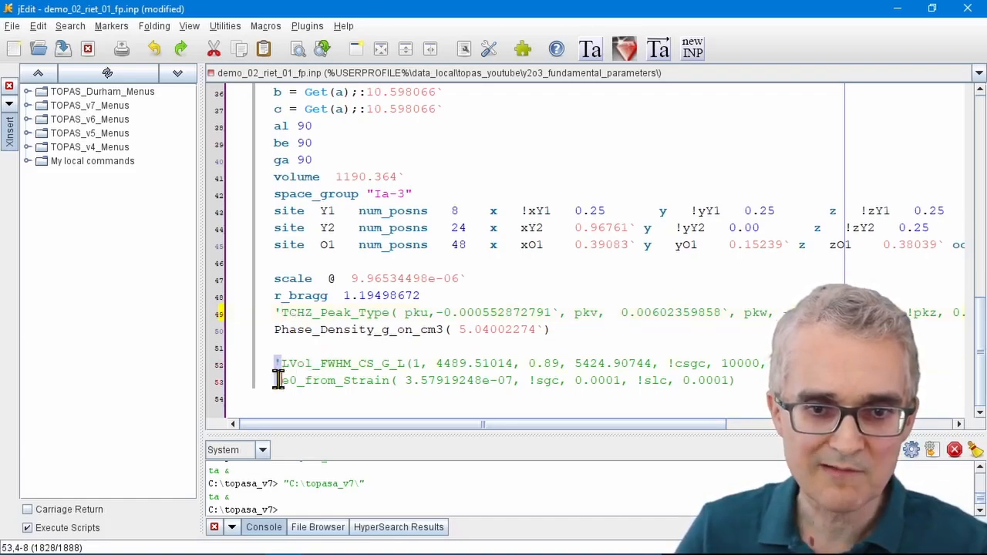
key(BackSpace)
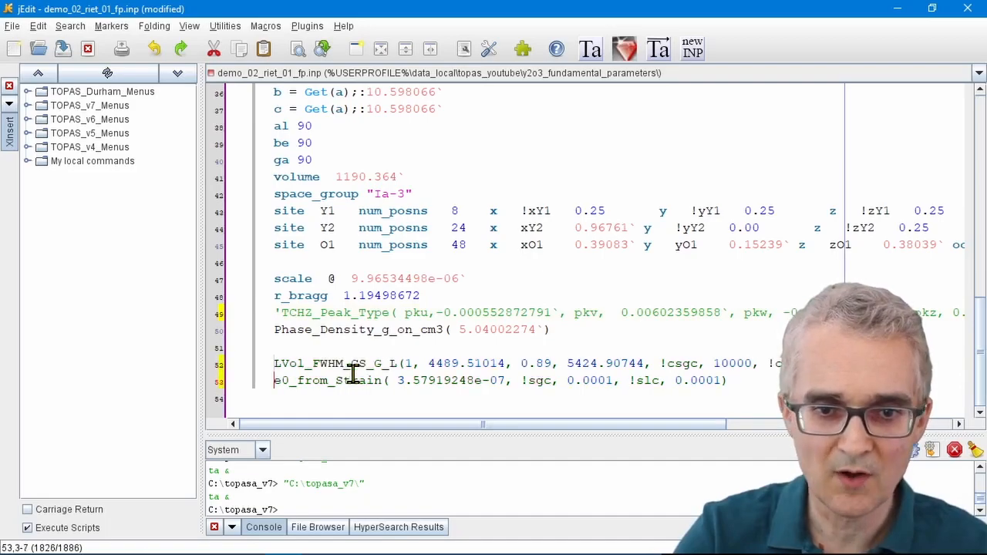
Step: Review the crystallite size and strain parameters in the LVol_FWHM_CS_G_L and e0_from_Strain lines
click(232, 365)
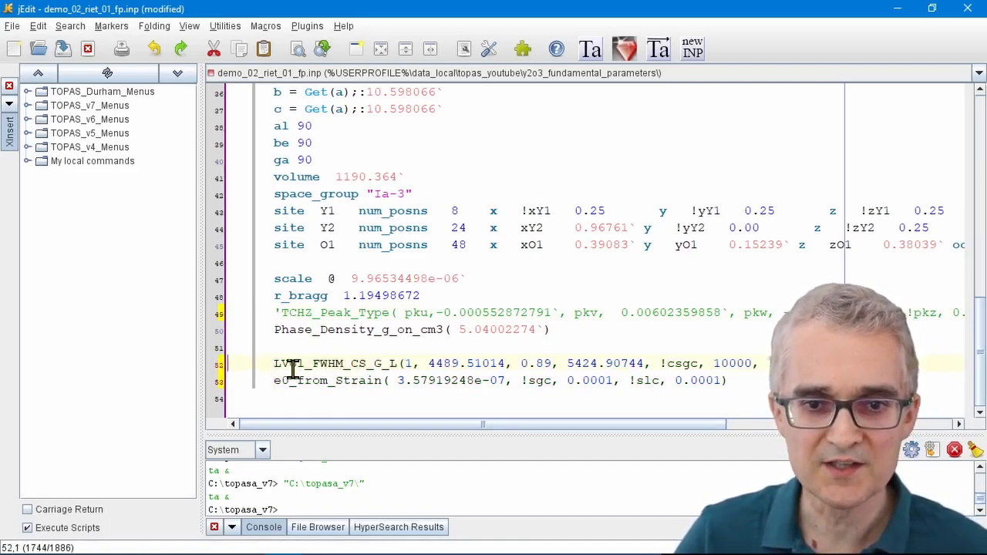
drag(270, 363, 398, 363)
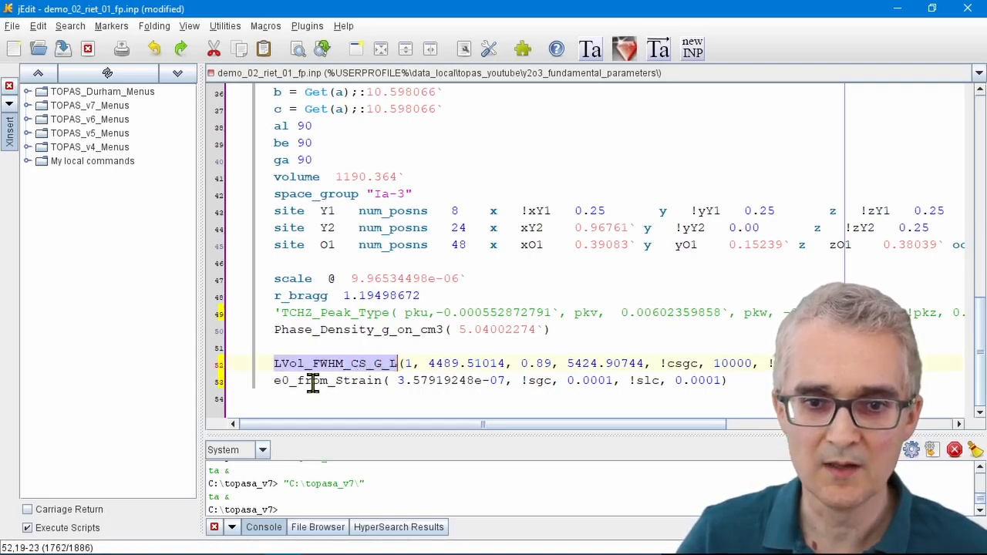
drag(275, 380, 378, 381)
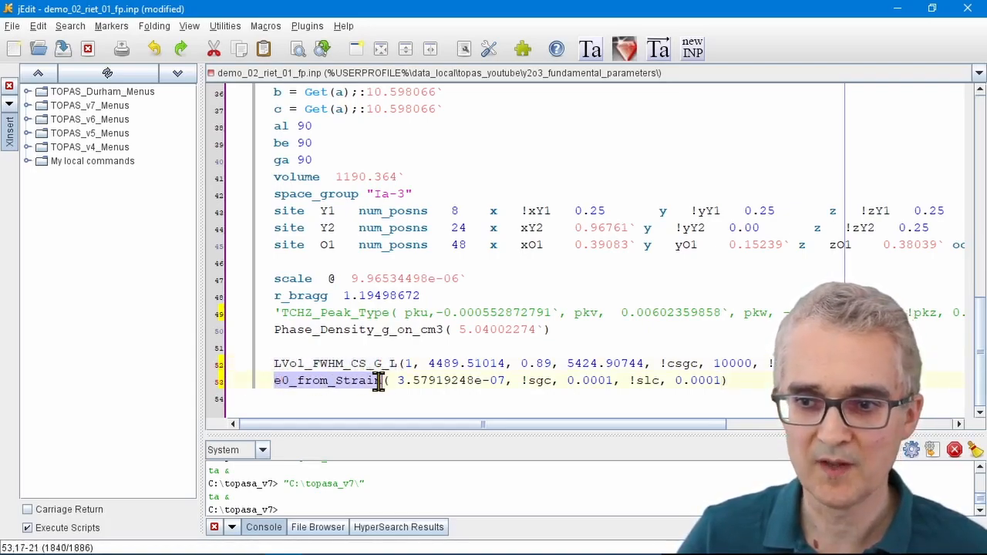
click(726, 364)
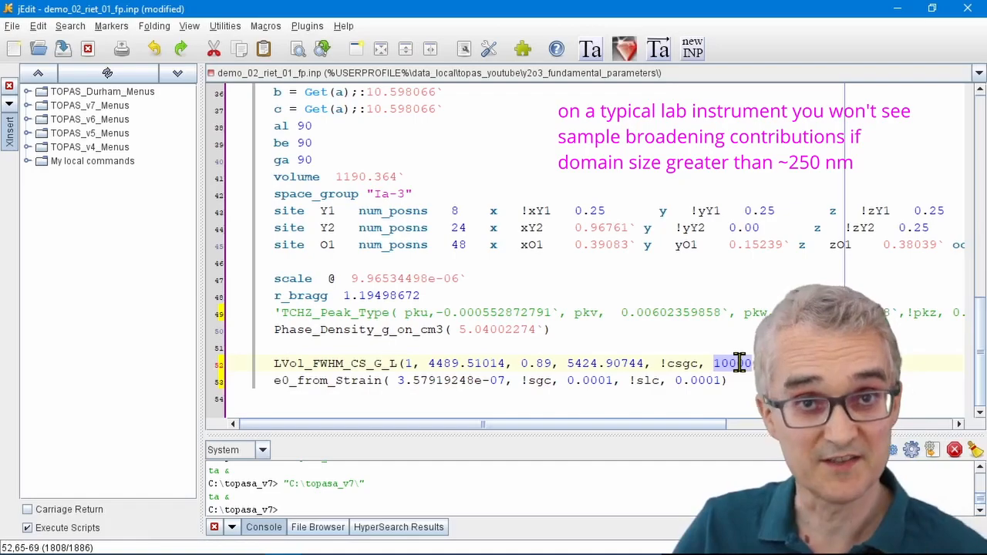
click(779, 400)
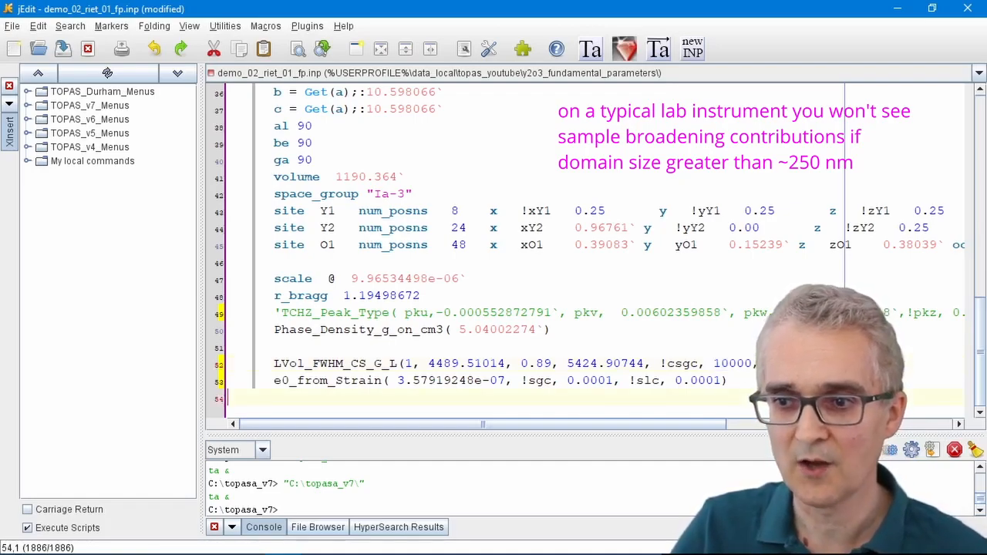
double_click(733, 364)
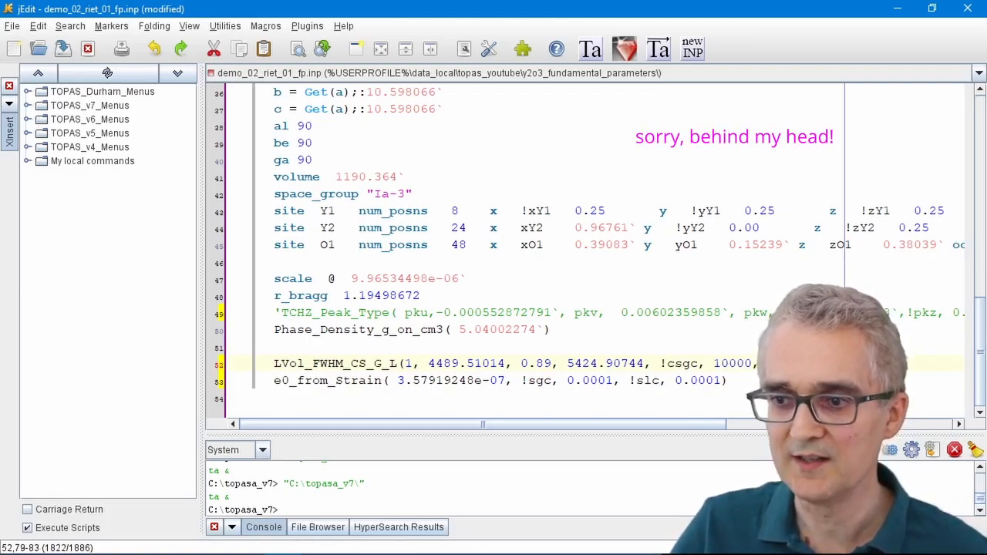
drag(275, 381, 383, 381)
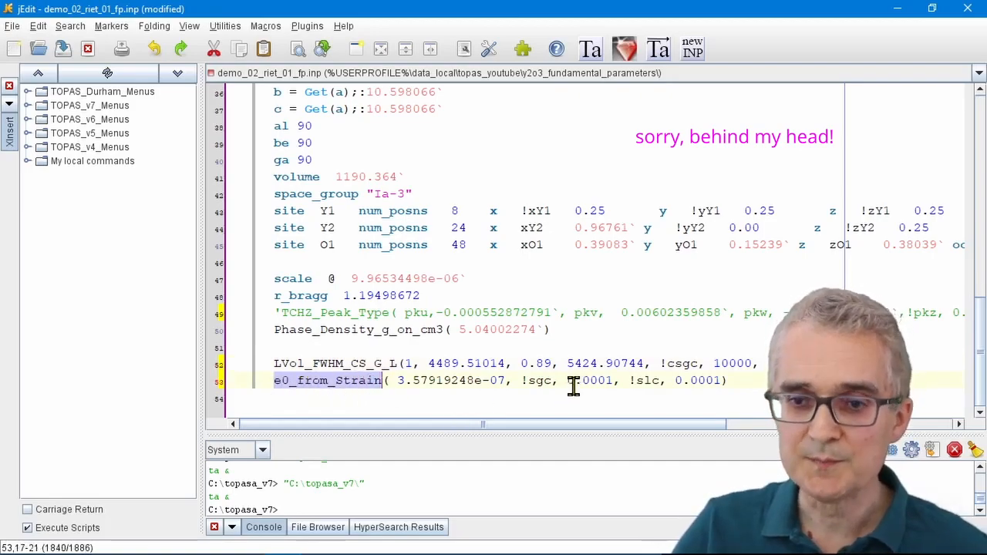
drag(522, 380, 709, 380)
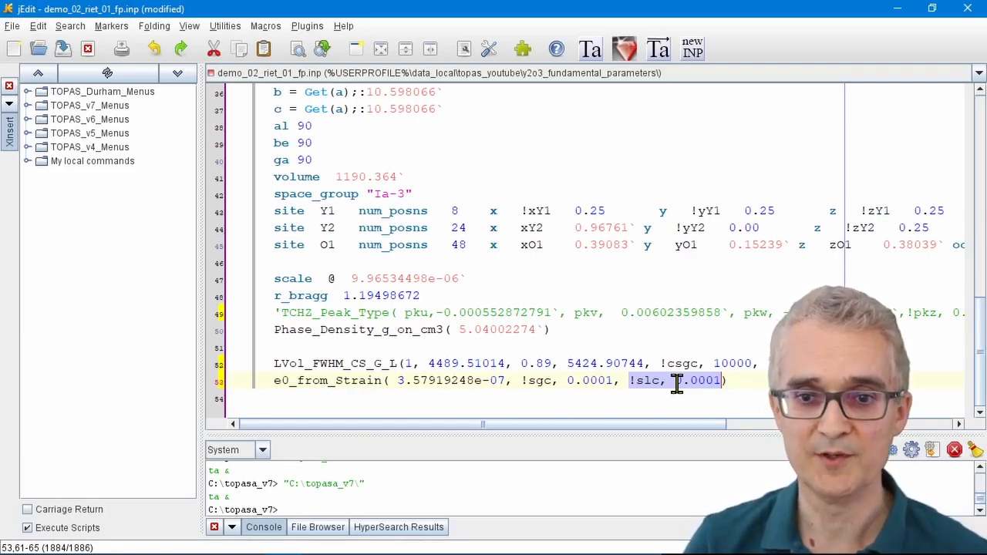
Step: Save and rerun the refinement in TOPAS, accepting the update of the INP file
click(657, 53)
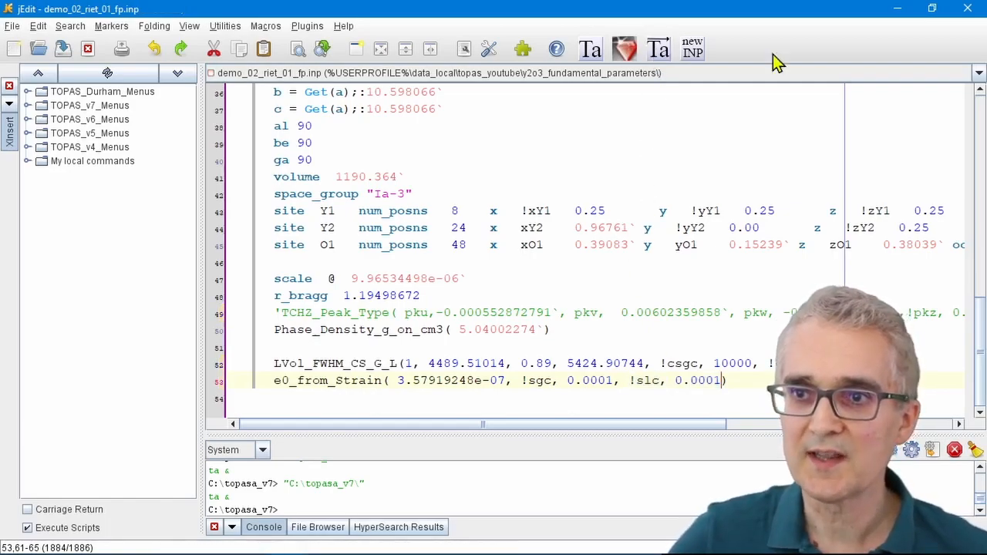
click(897, 9)
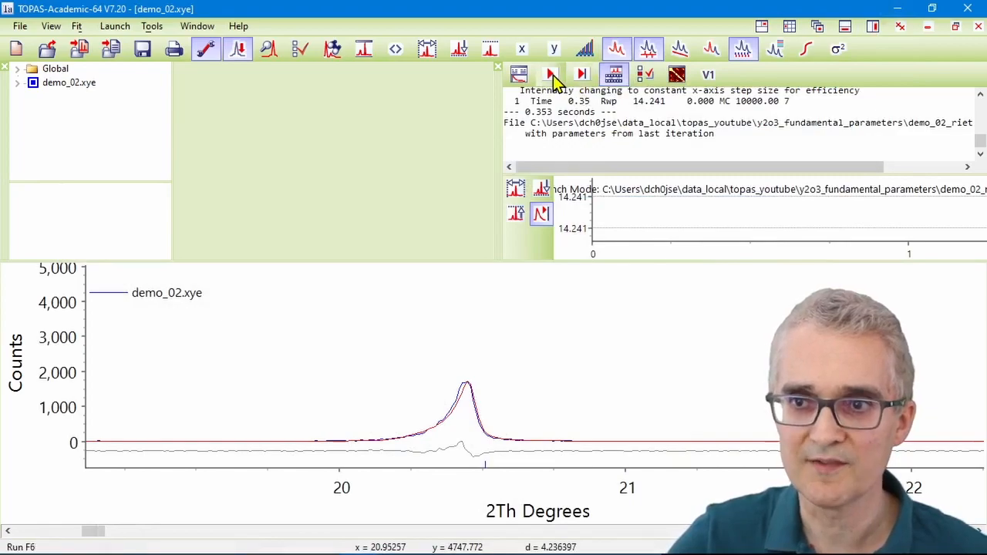
click(550, 75)
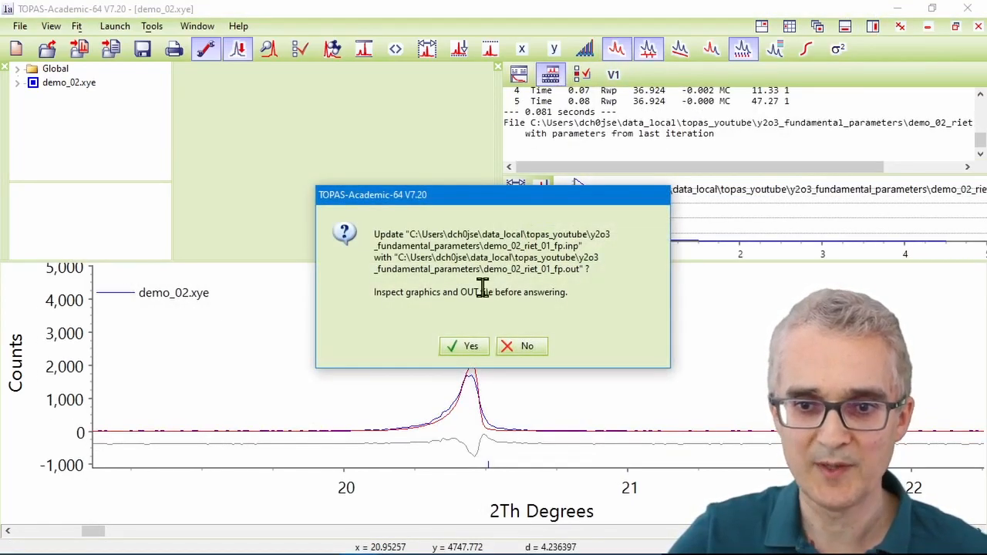
click(466, 347)
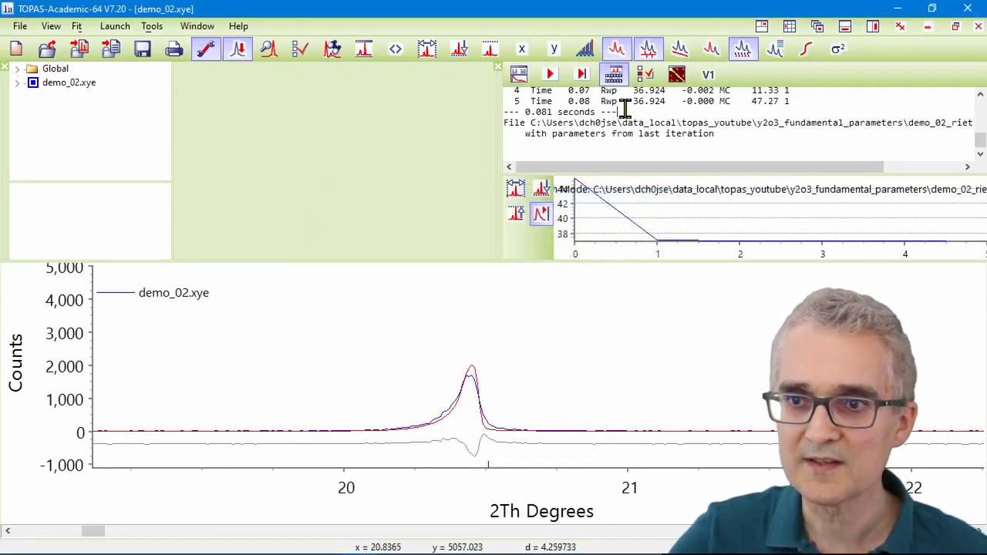
Step: Check the new Rwp, unzoom the plot, and zoom onto the peaks between about 101 and 107° 2θ
drag(632, 101, 668, 103)
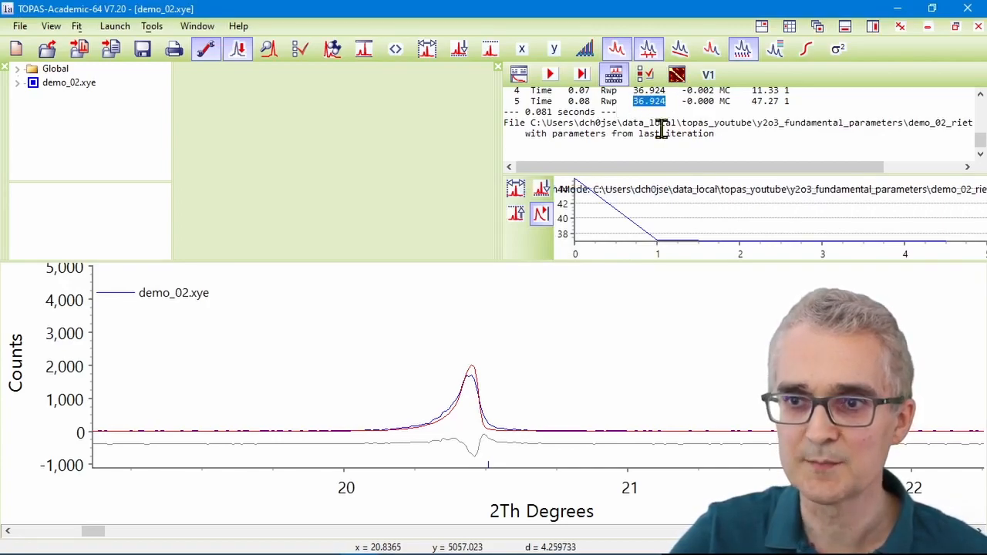
right_click(667, 328)
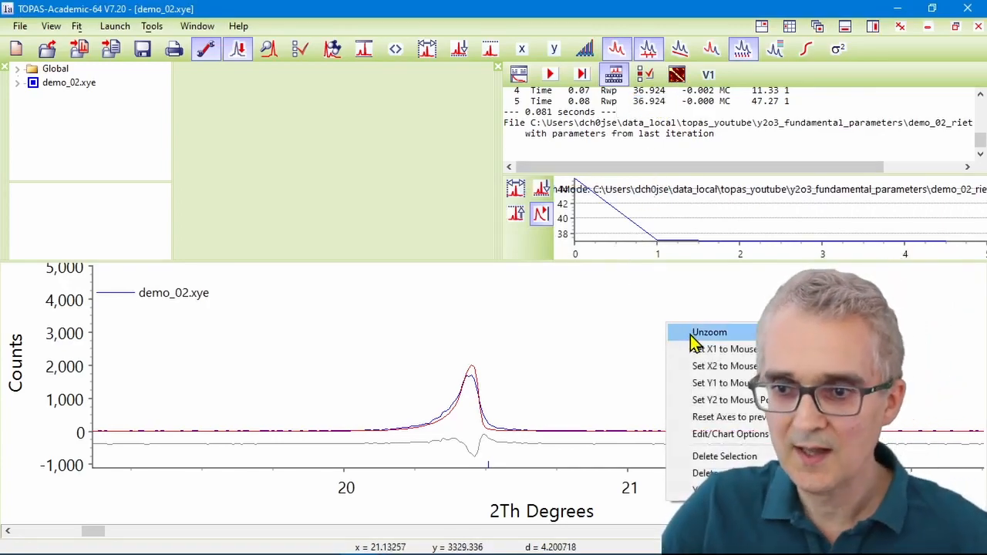
click(698, 340)
drag(663, 375, 751, 415)
drag(445, 379, 733, 465)
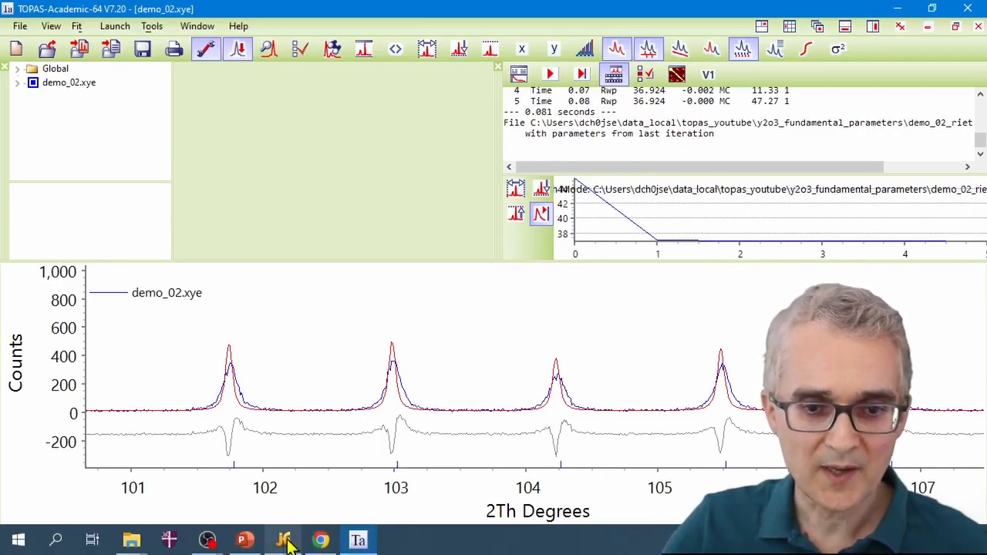
Step: Make the csgc, slc and sgc size and strain parameters refinable by removing the ! in front of each
click(284, 542)
click(702, 366)
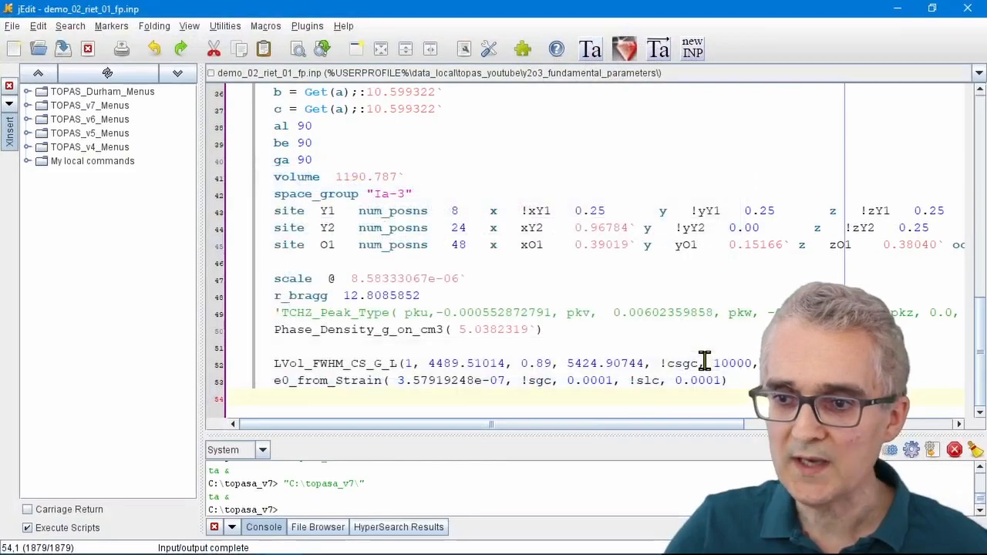
click(672, 363)
text(c)
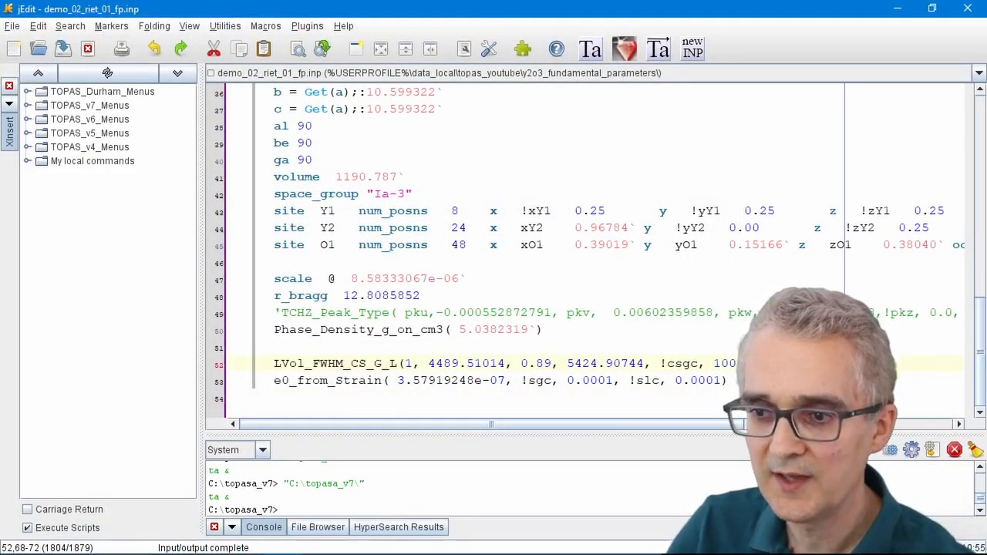
key(BackSpace)
click(661, 363)
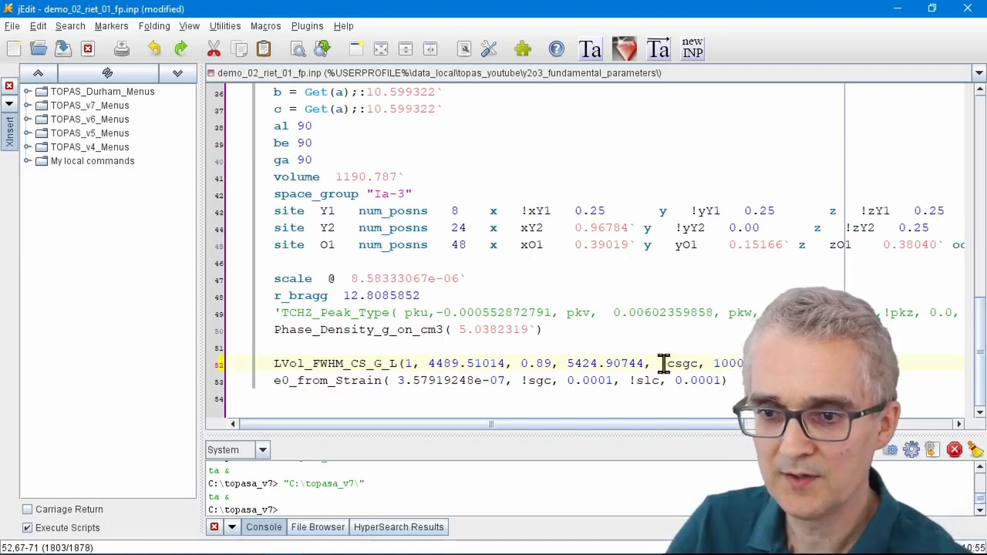
key(BackSpace)
click(634, 386)
key(BackSpace)
click(528, 383)
key(BackSpace)
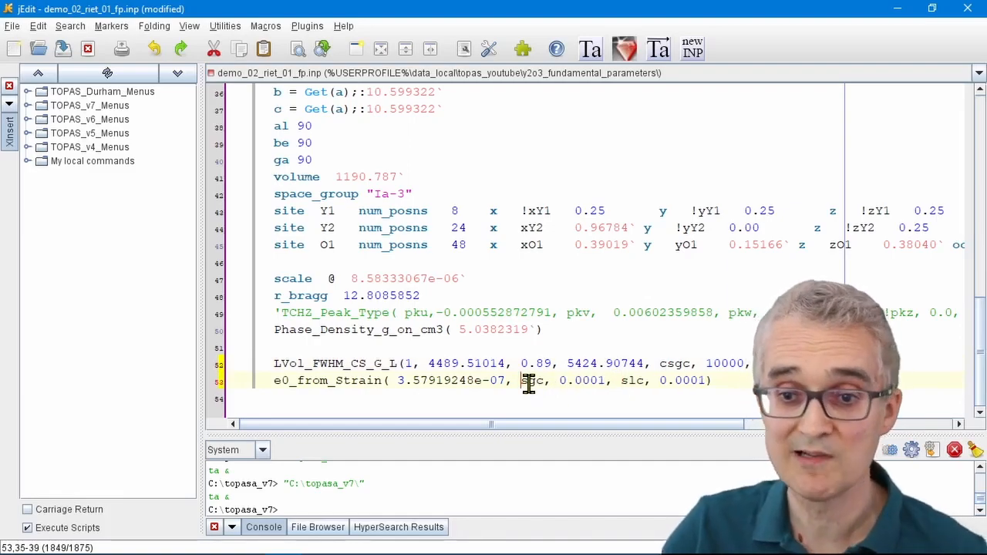
Step: Save the INP file and rerun the refinement in TOPAS, accepting the update of the INP file
click(667, 61)
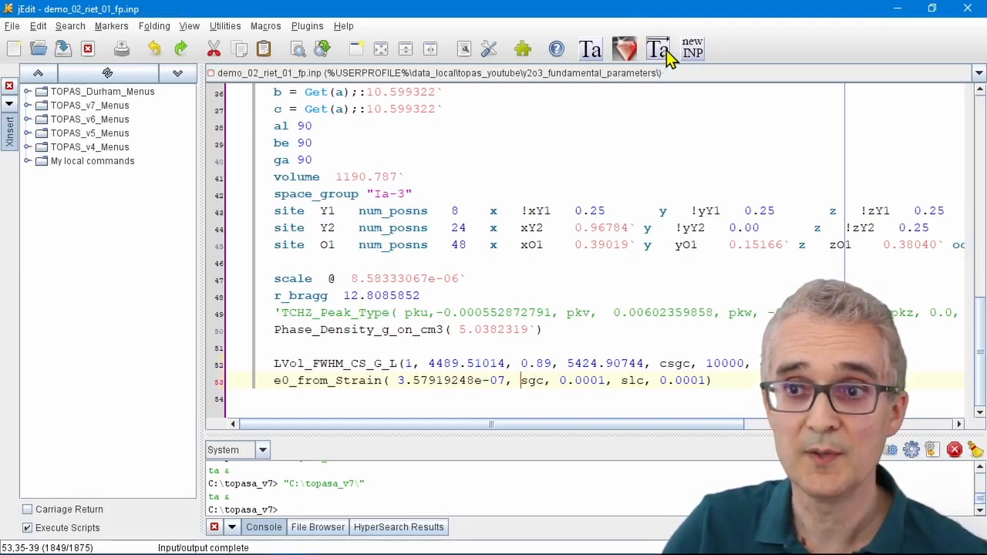
click(895, 9)
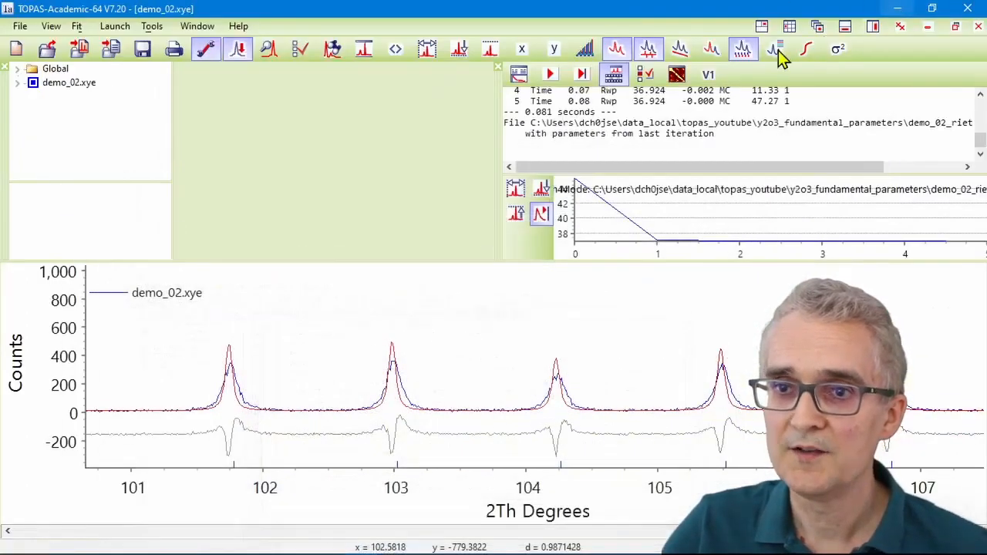
click(551, 77)
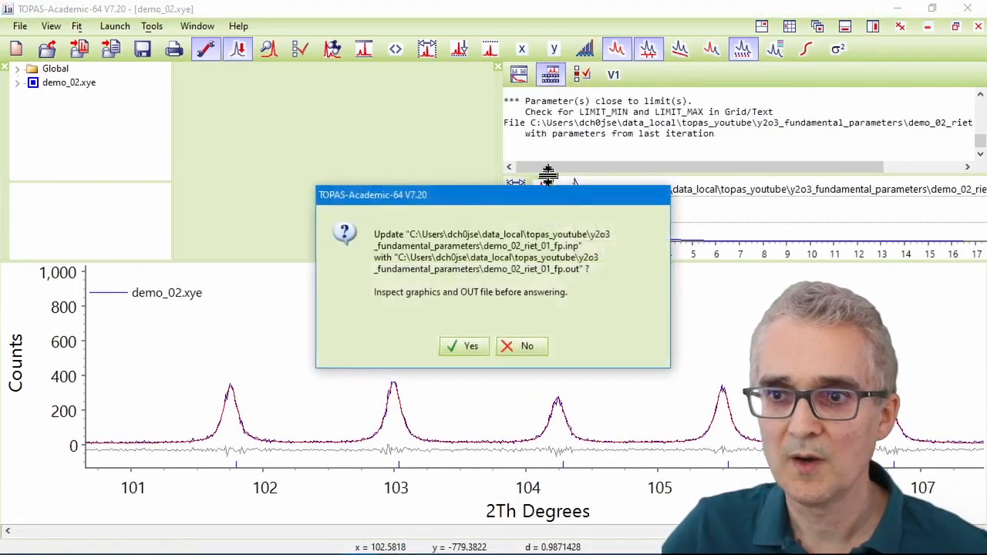
click(463, 346)
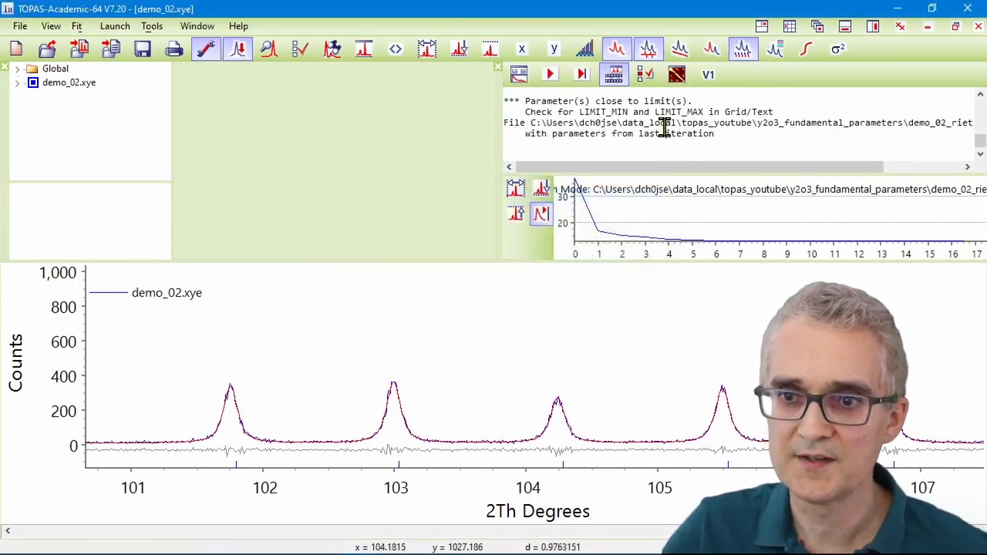
Step: Check the new Rwp and inspect the fit by zooming onto the peaks near 103–104° and around 20.5° 2θ
scroll(660, 127, up, 1)
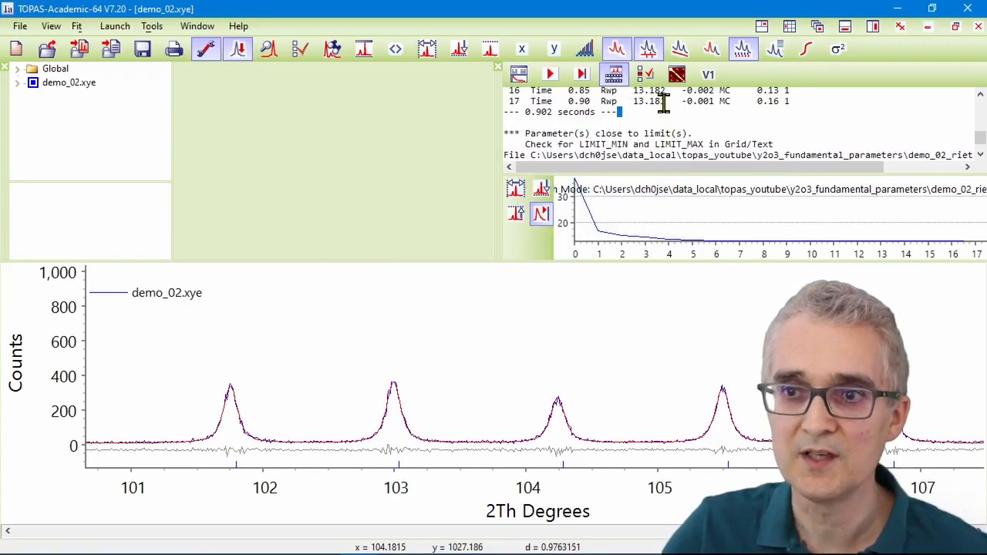
drag(632, 101, 668, 101)
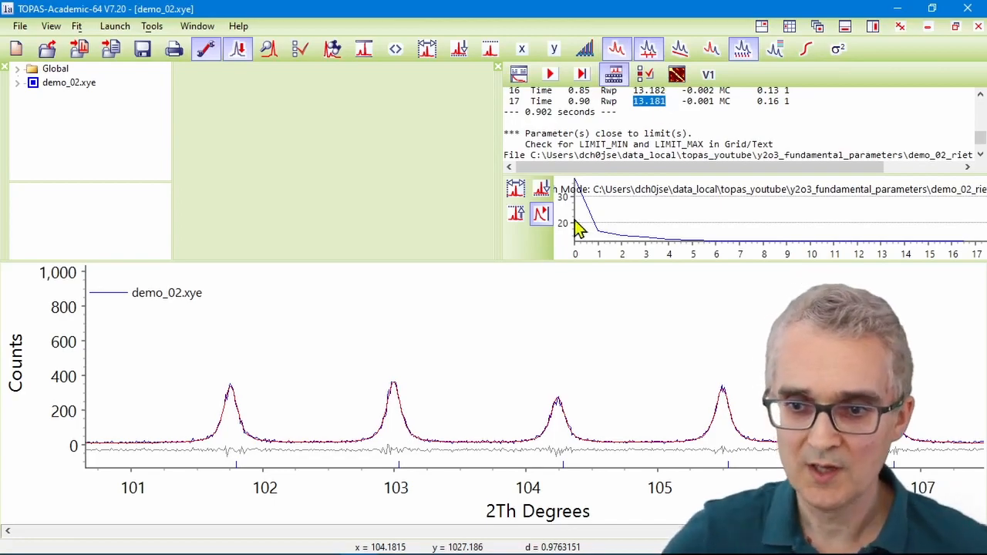
drag(328, 352, 652, 485)
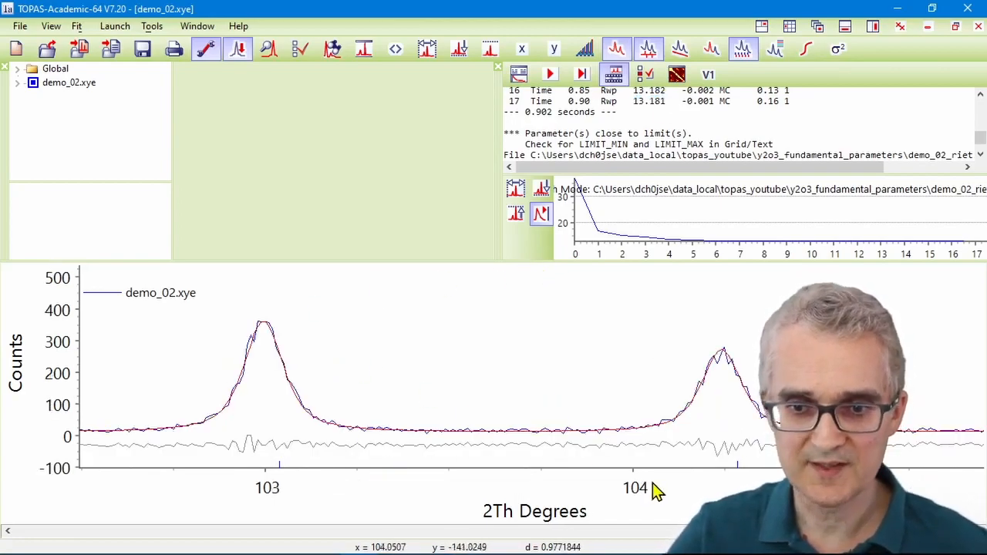
right_click(461, 302)
click(498, 316)
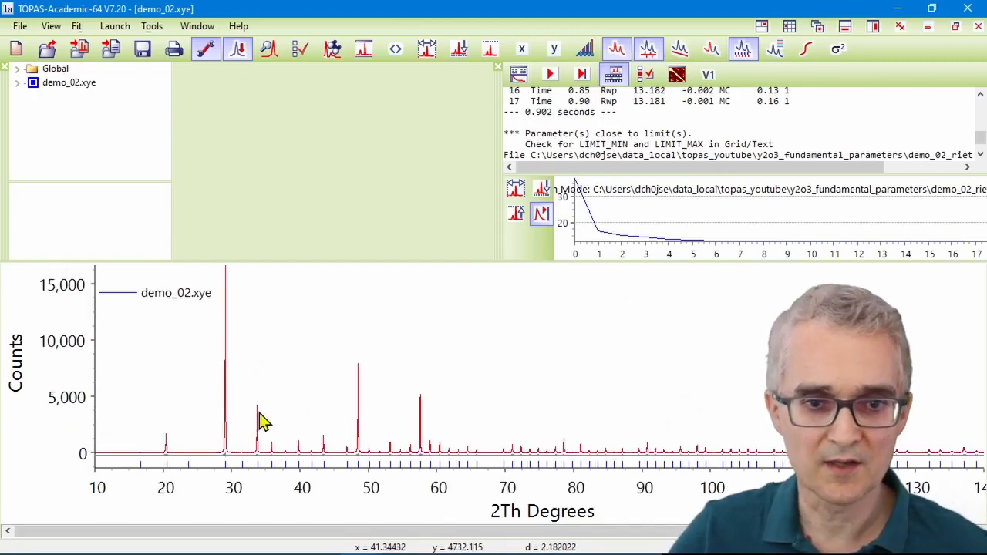
drag(144, 417, 163, 441)
drag(188, 456, 199, 468)
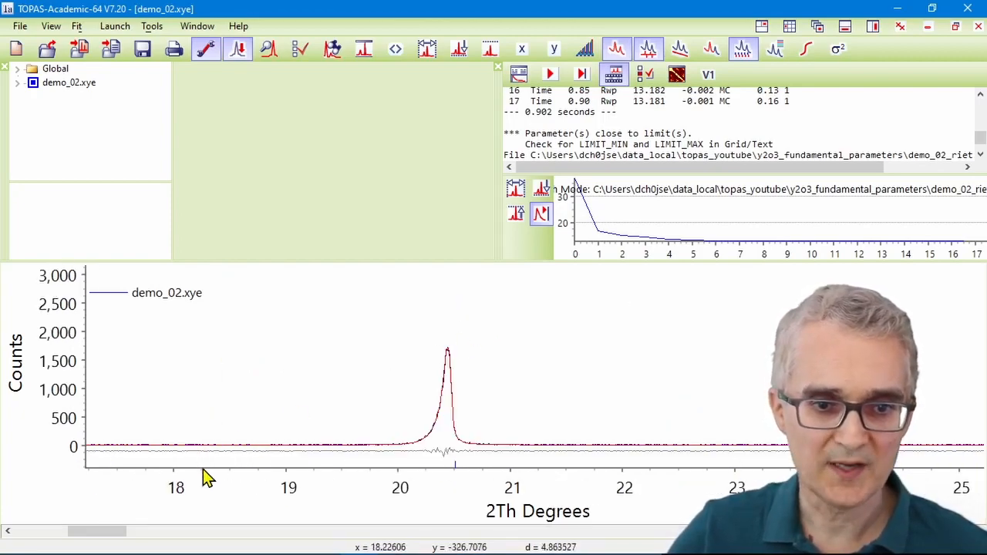
drag(277, 301, 561, 491)
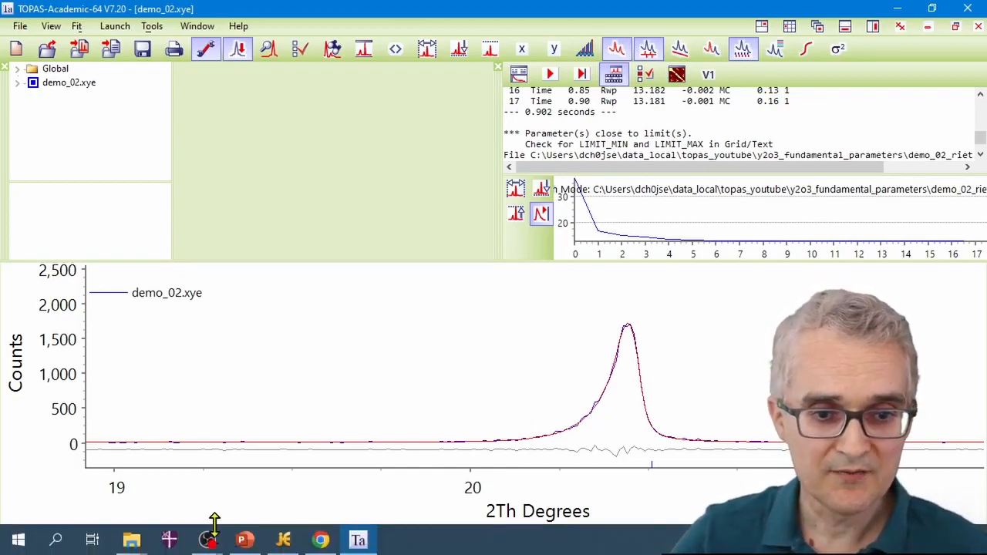
Step: Reload the updated INP file and review the refined sgc and slc values in the e0_from_Strain line
click(283, 540)
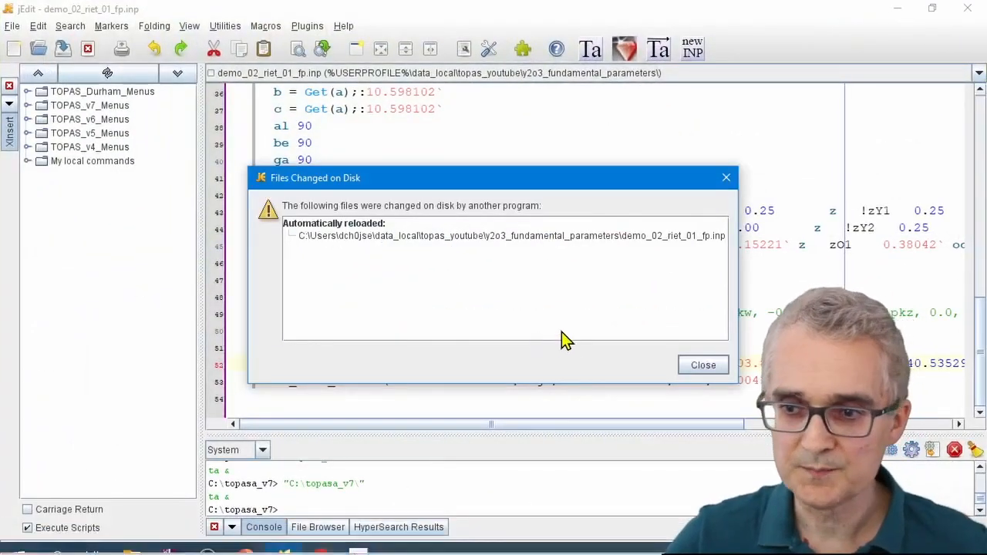
click(694, 367)
drag(620, 421, 725, 416)
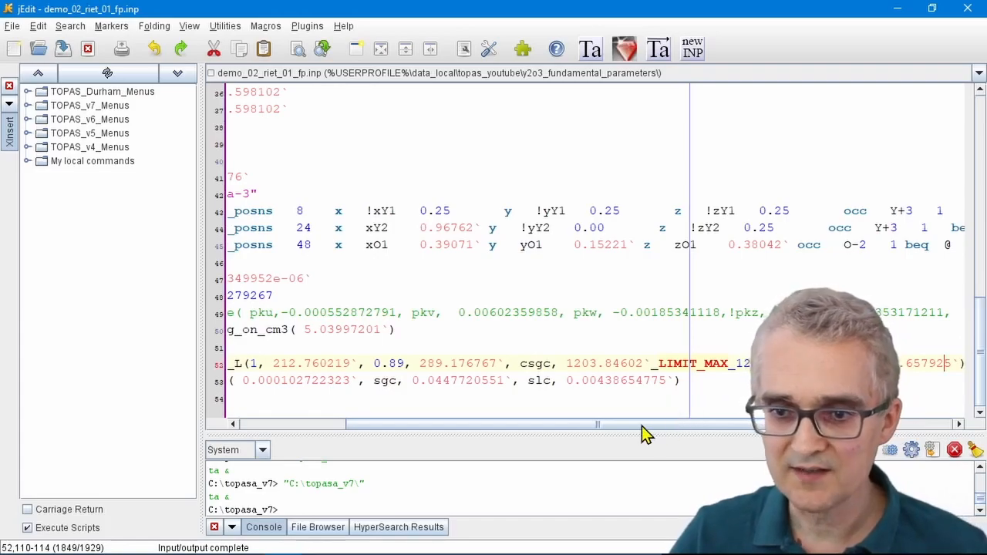
drag(373, 383, 503, 383)
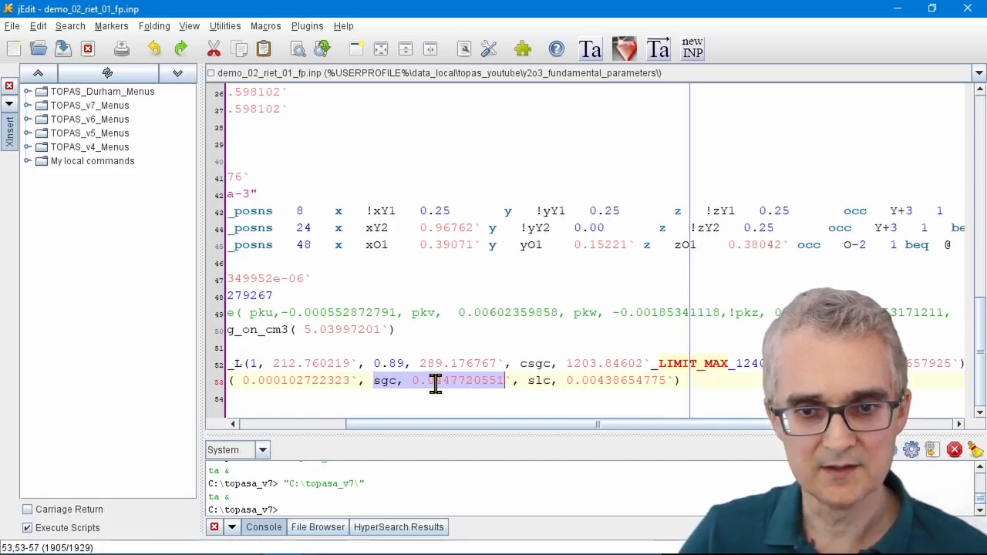
click(527, 381)
drag(528, 381, 671, 381)
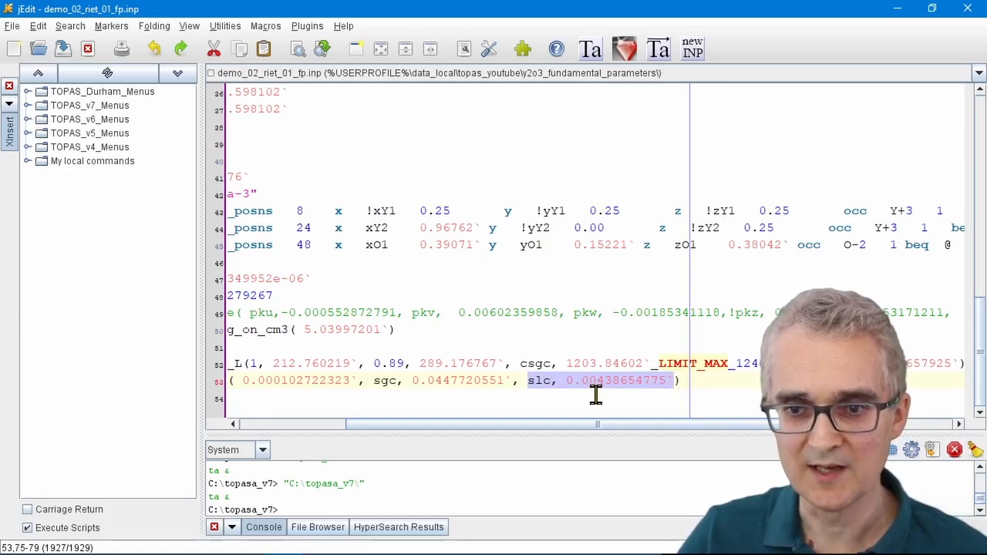
Step: Fix the slc strain parameter with a ! and set its value to 0.0001
click(526, 381)
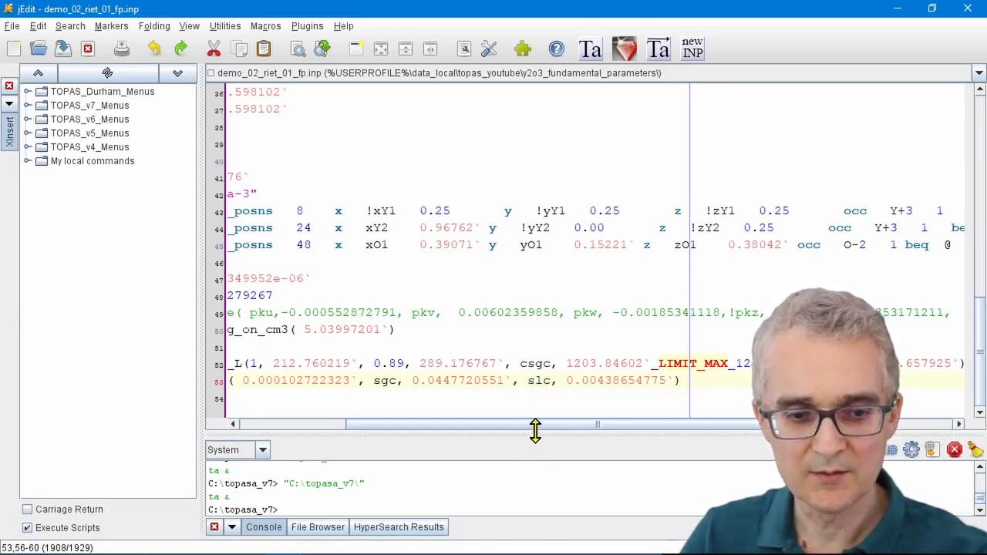
text(!)
drag(605, 381, 667, 376)
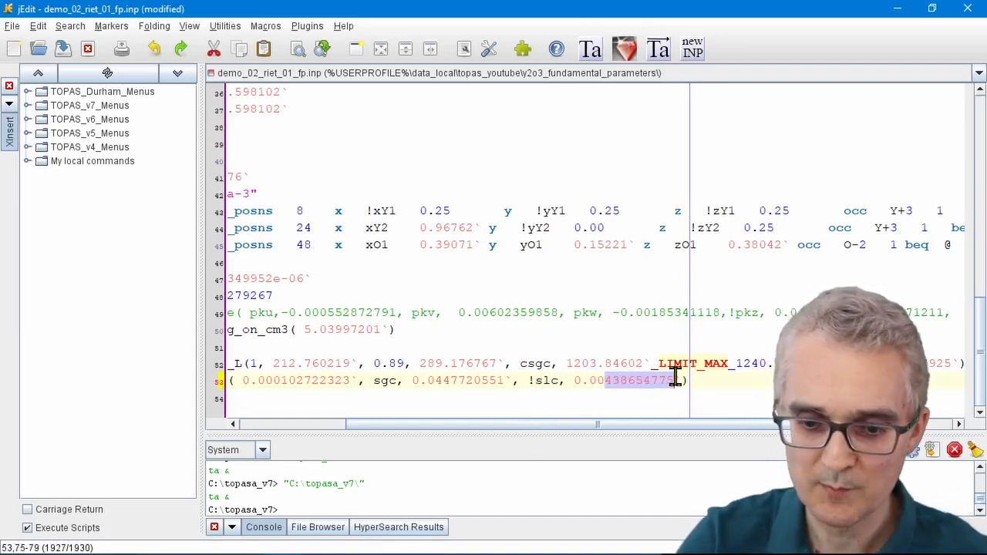
text(01)
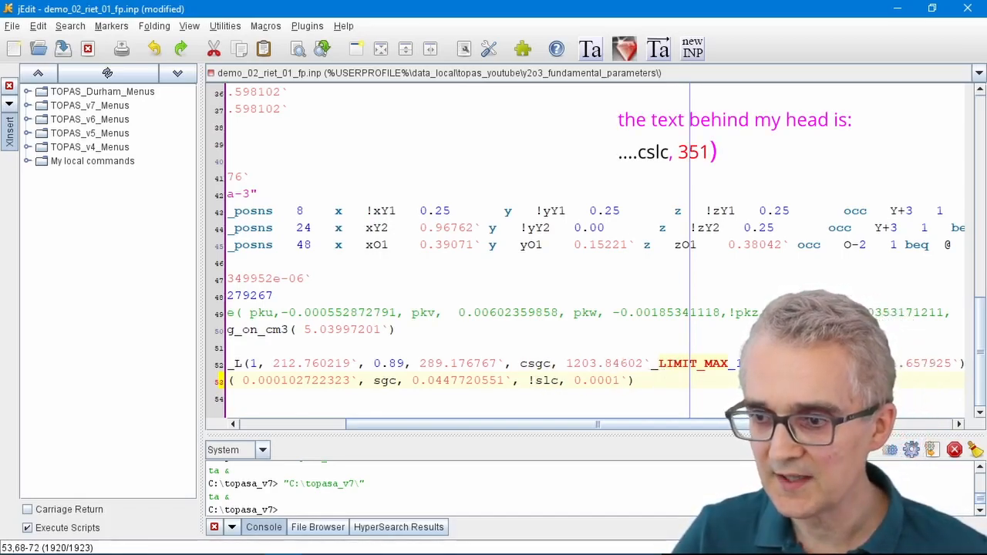
Step: Fix the csgc size parameter with a ! and replace its value and LIMIT_MAX entry with 9999
click(901, 364)
key(Left)
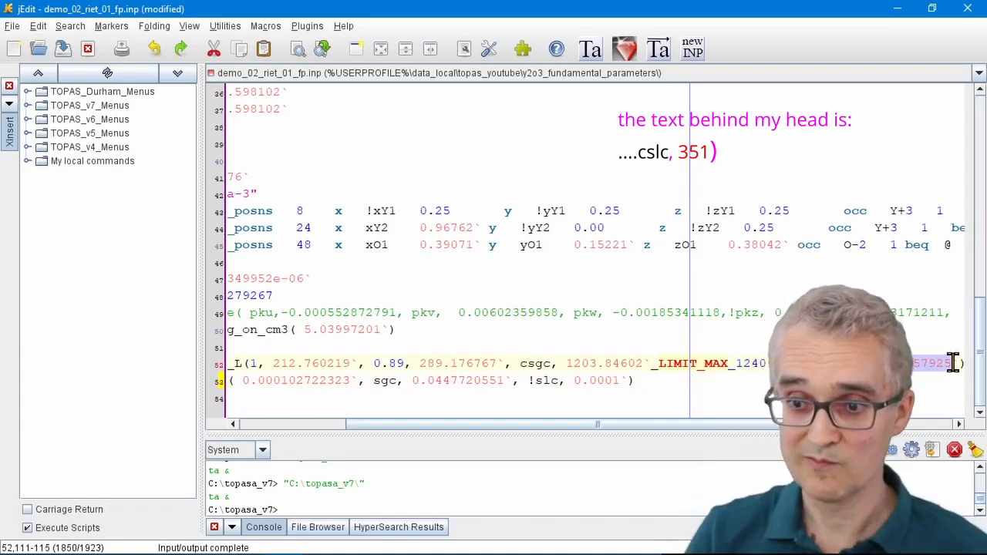
click(520, 364)
click(596, 363)
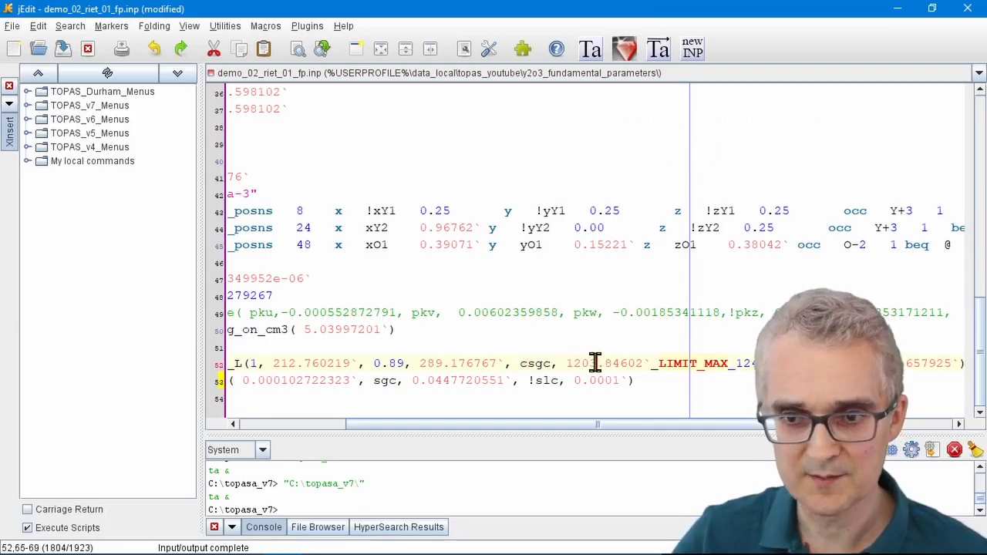
double_click(650, 364)
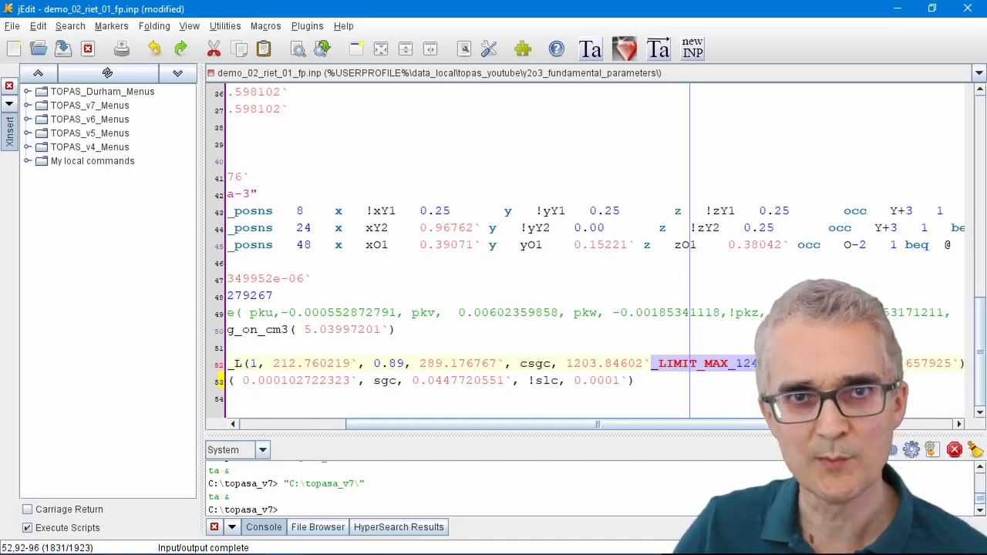
click(522, 365)
text(!)
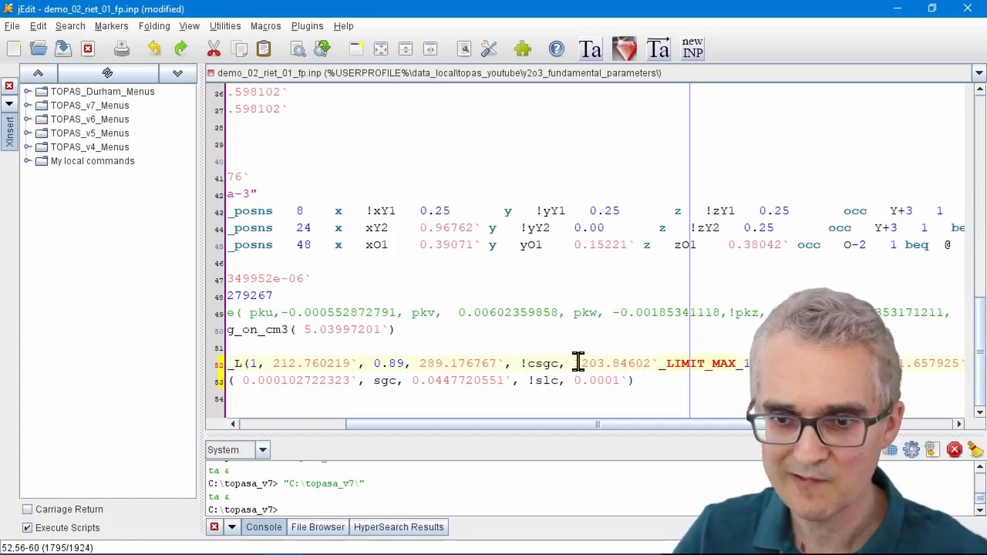
drag(577, 363, 811, 364)
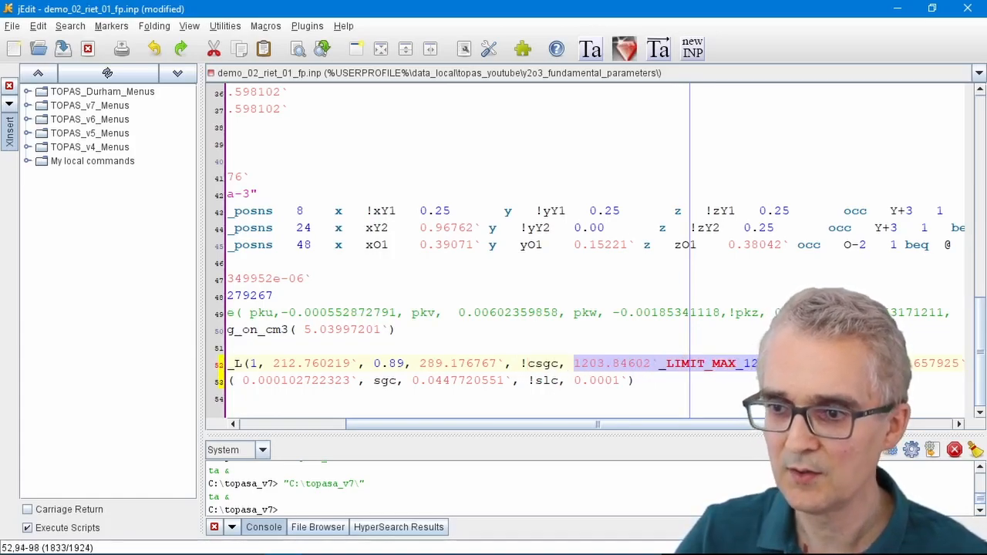
text(9999, cslc, 351.657925)
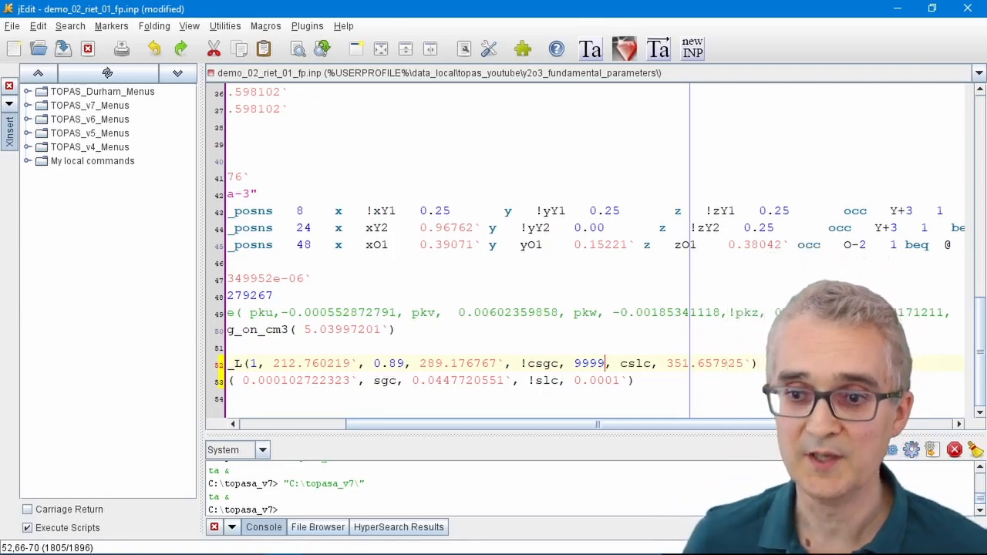
Step: Save the INP file and rerun the refinement in TOPAS, accepting the update of the INP file
key(ctrl+s)
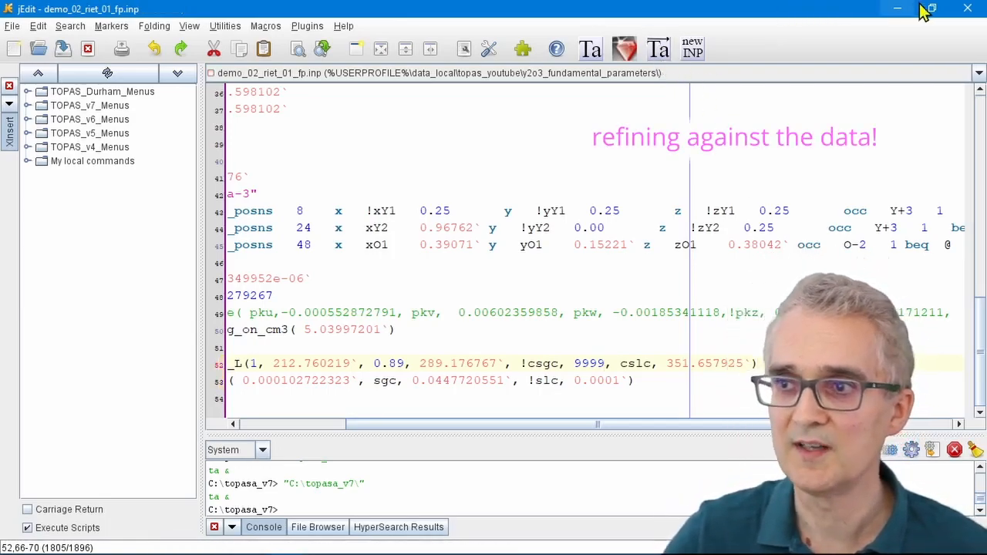
click(898, 9)
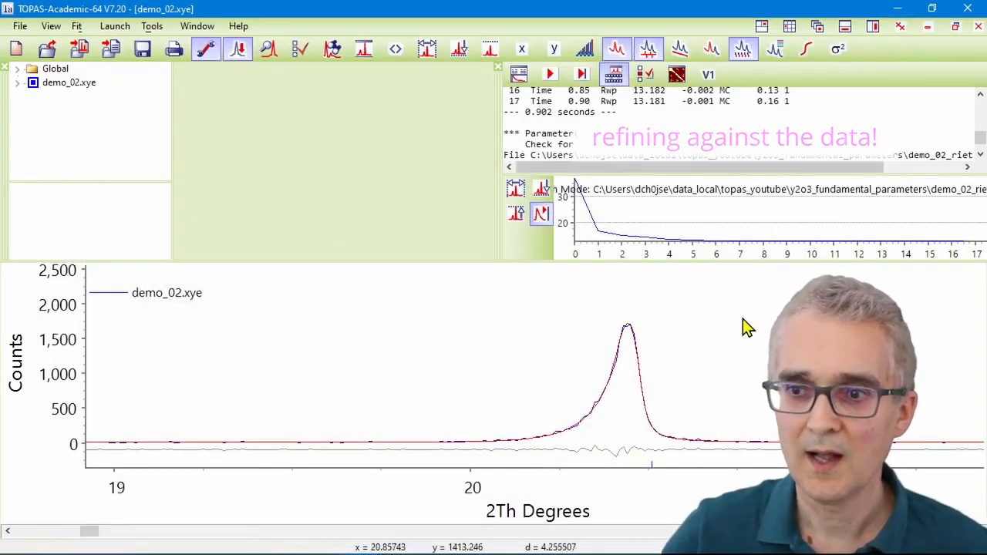
double_click(639, 101)
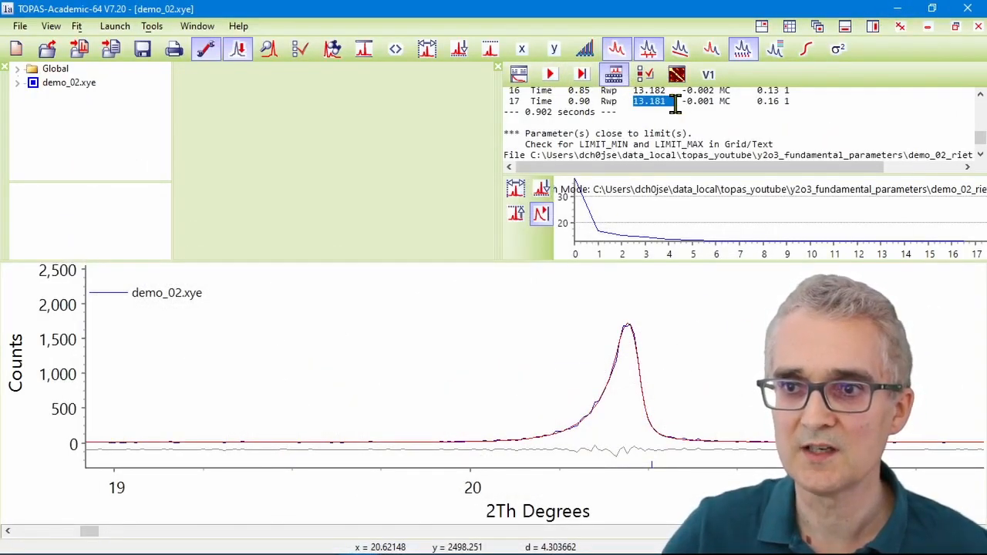
click(550, 75)
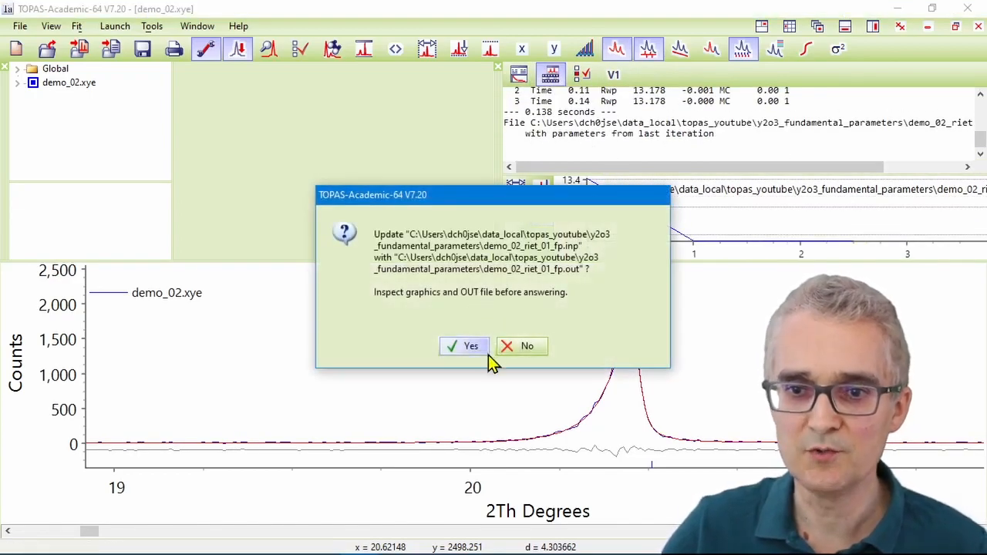
click(480, 344)
Step: Check the new Rwp, unzoom the plot, and zoom onto the region between about 75 and 112° 2θ
double_click(648, 101)
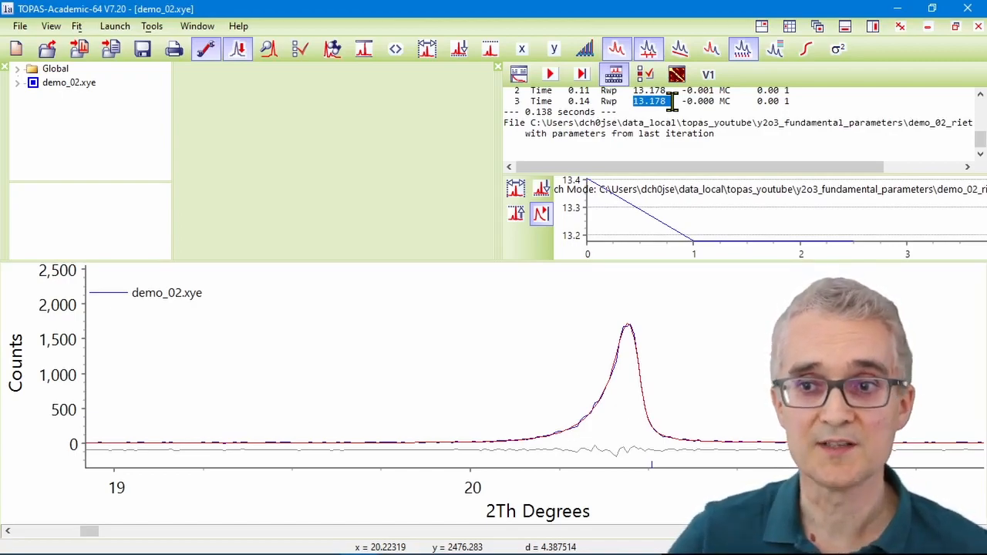
right_click(463, 306)
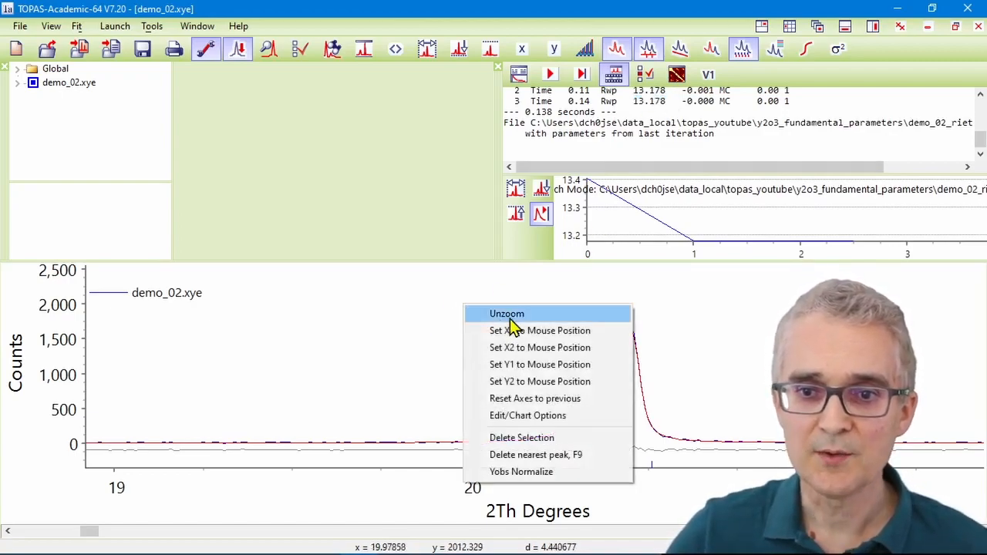
click(509, 316)
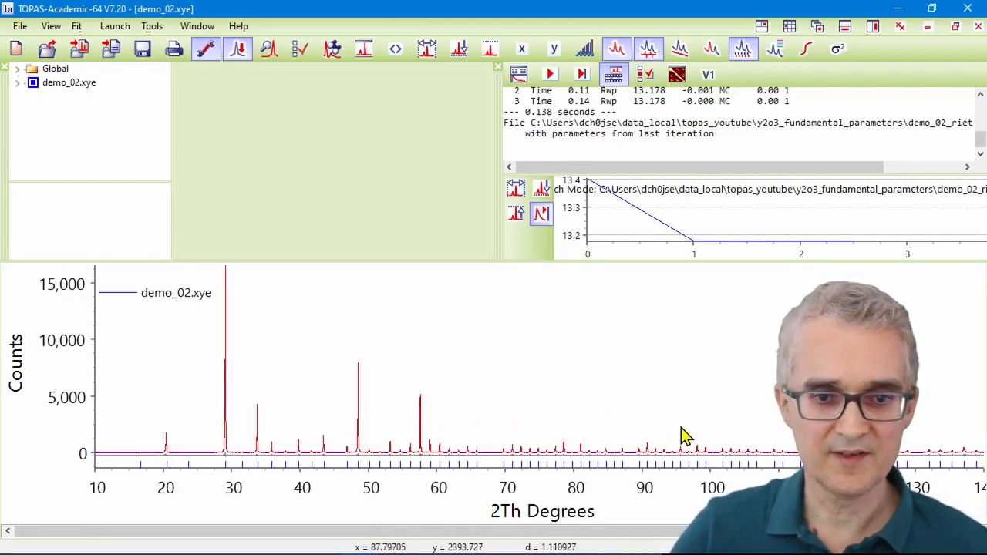
drag(561, 441, 820, 459)
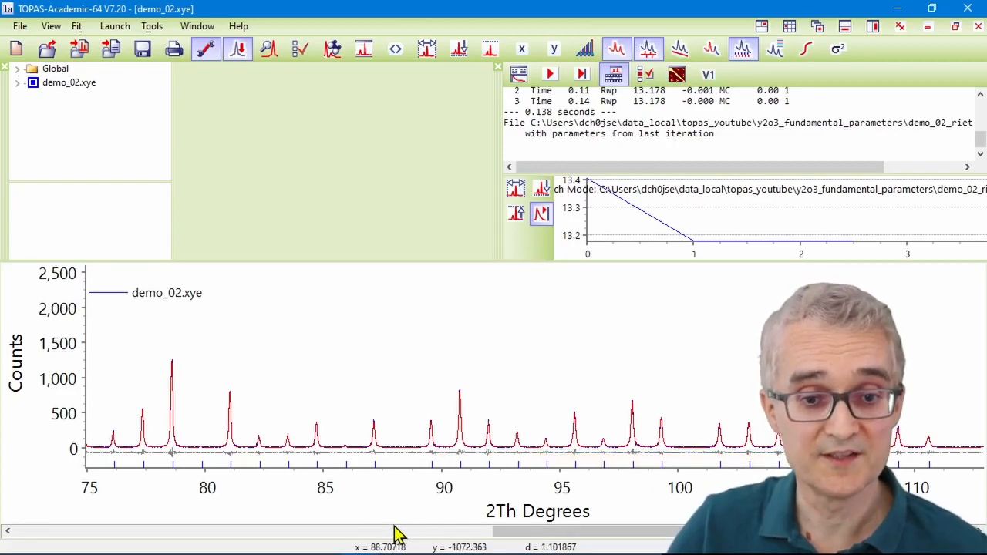
Step: Reload the updated INP file and examine the refined crystallite size values in the LVol_FWHM_CS_G_L line
click(284, 541)
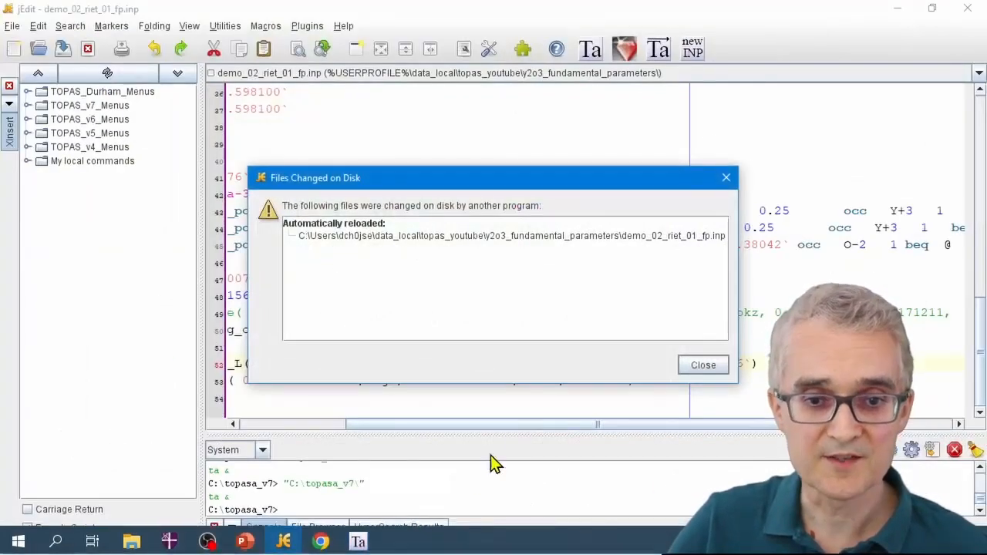
click(702, 365)
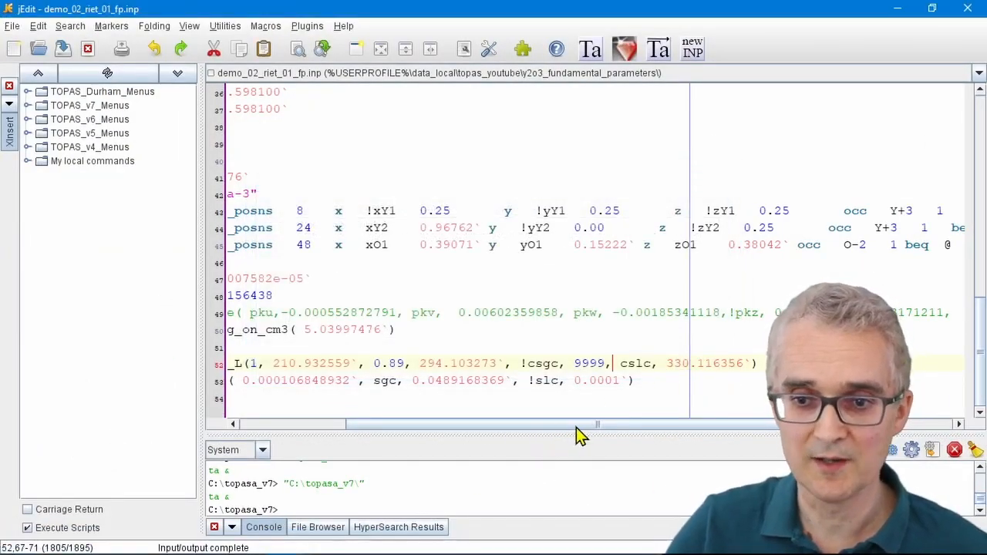
drag(580, 435, 426, 434)
click(429, 362)
drag(429, 363, 506, 362)
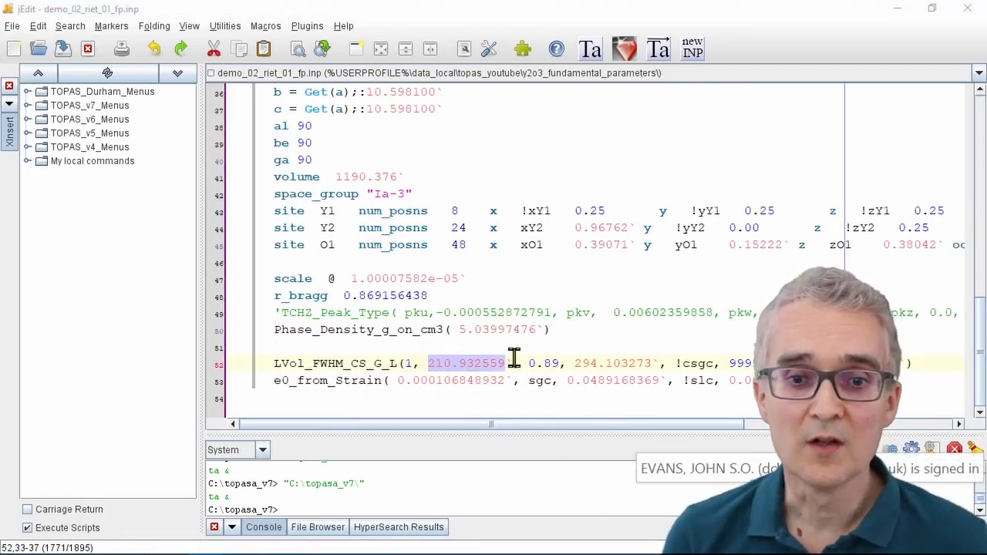